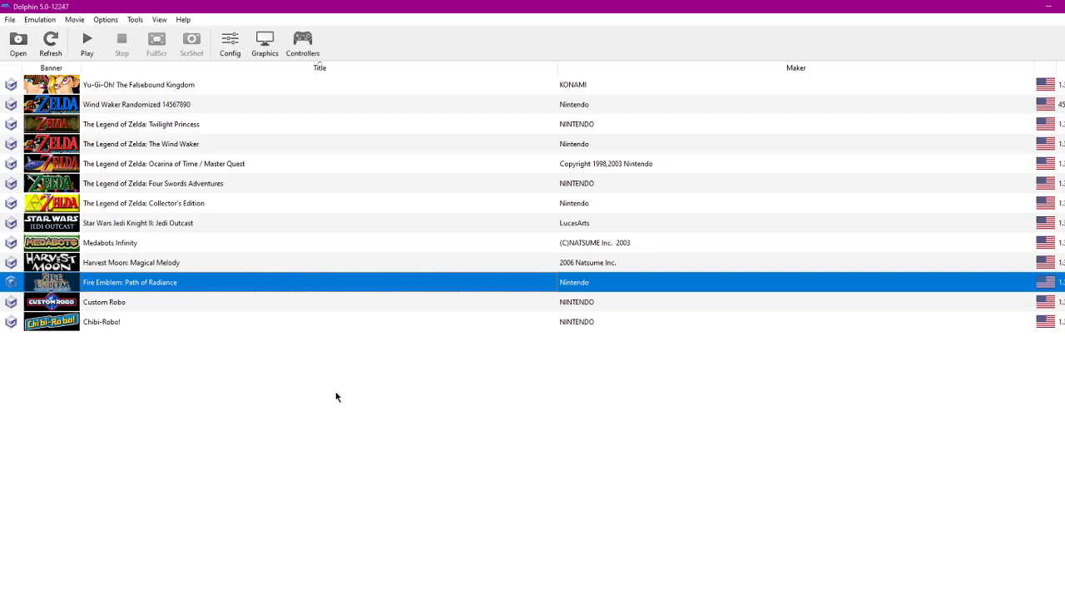
- Tick Enable Cheats on the General tab of Options > Configuration and close the settings
{"action": "left_click", "coordinate": [8, 20]}
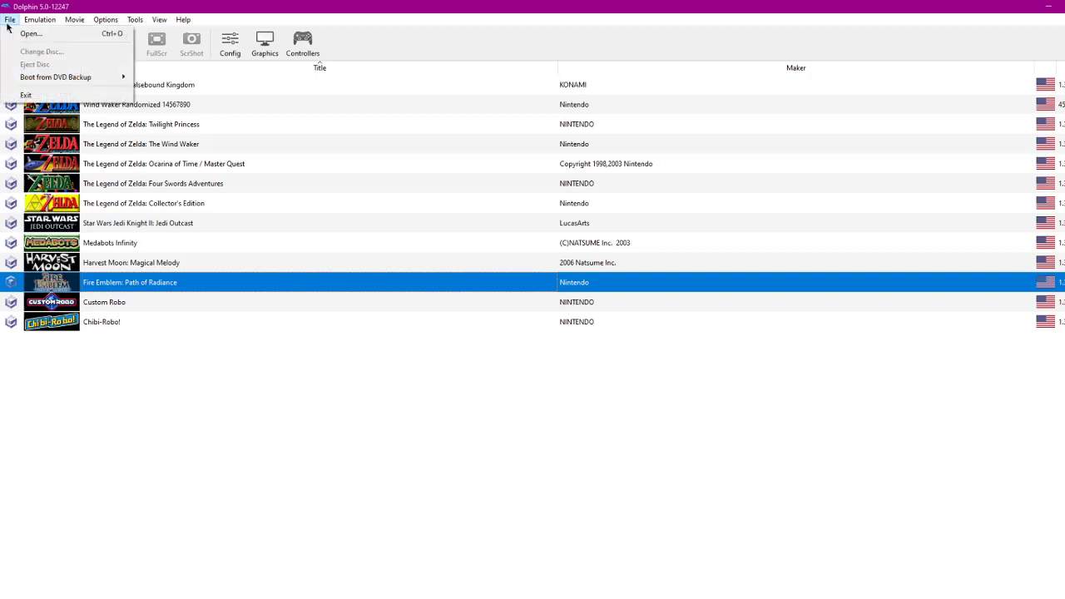
{"action": "mouse_move", "coordinate": [73, 23]}
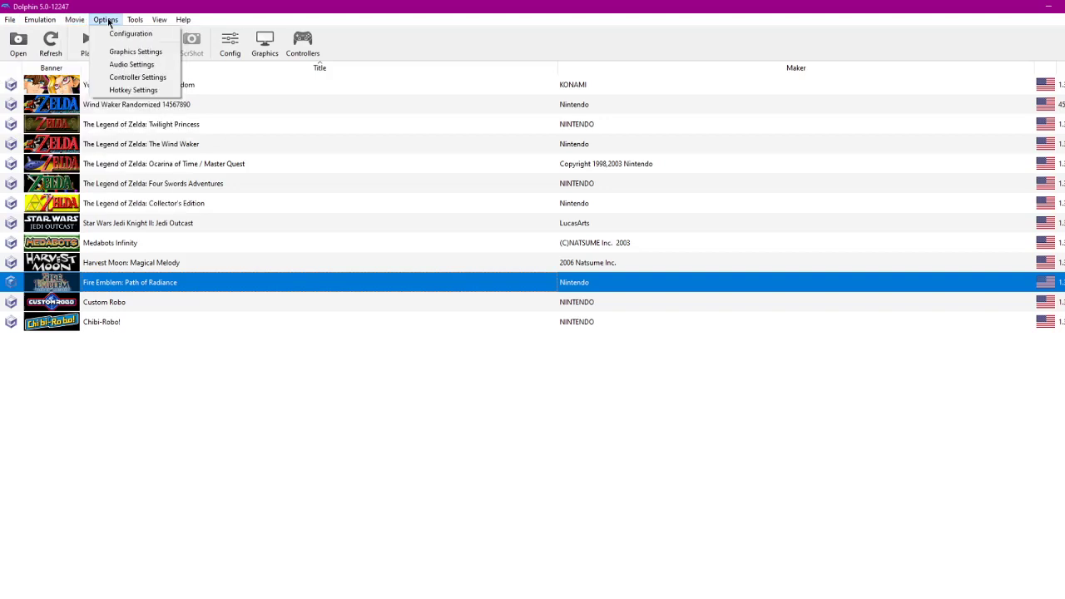
{"action": "left_click", "coordinate": [122, 34]}
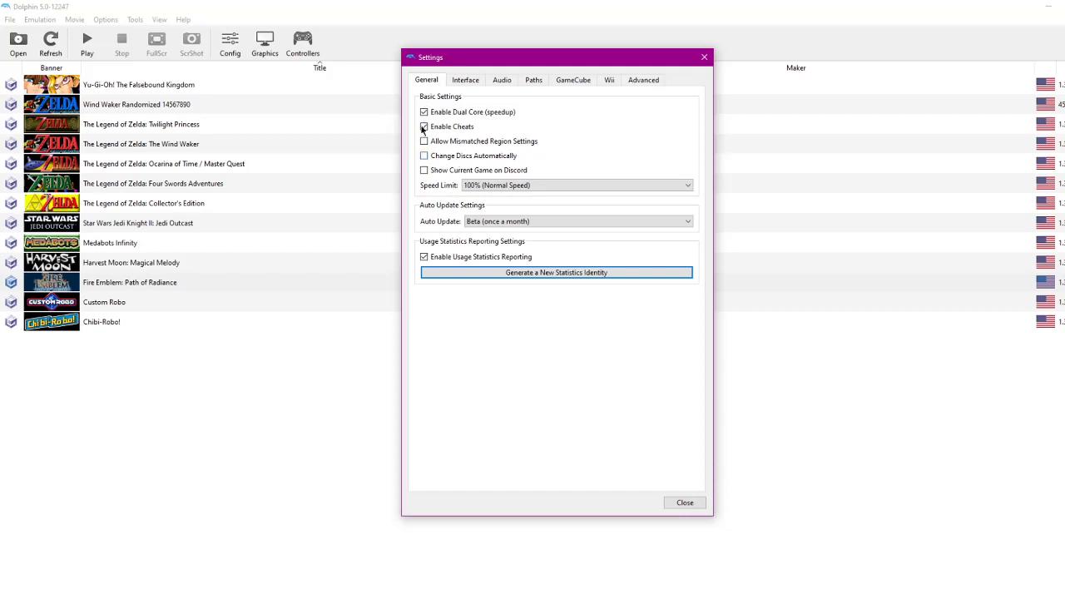
{"action": "left_click", "coordinate": [695, 503]}
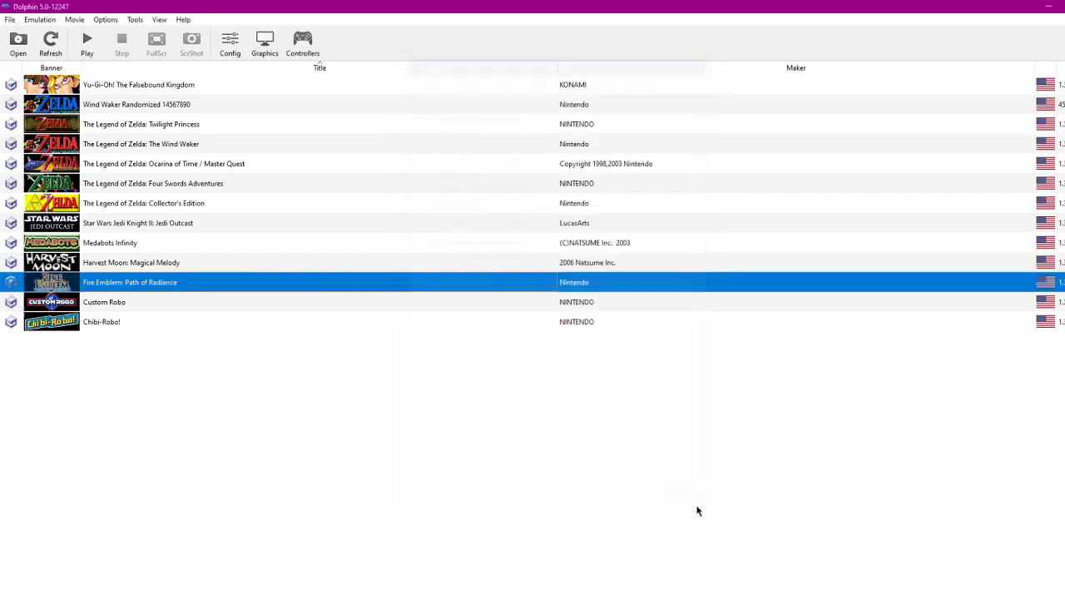
- Reopen the settings to confirm Enable Cheats is still on, then close them
{"action": "left_click", "coordinate": [104, 21]}
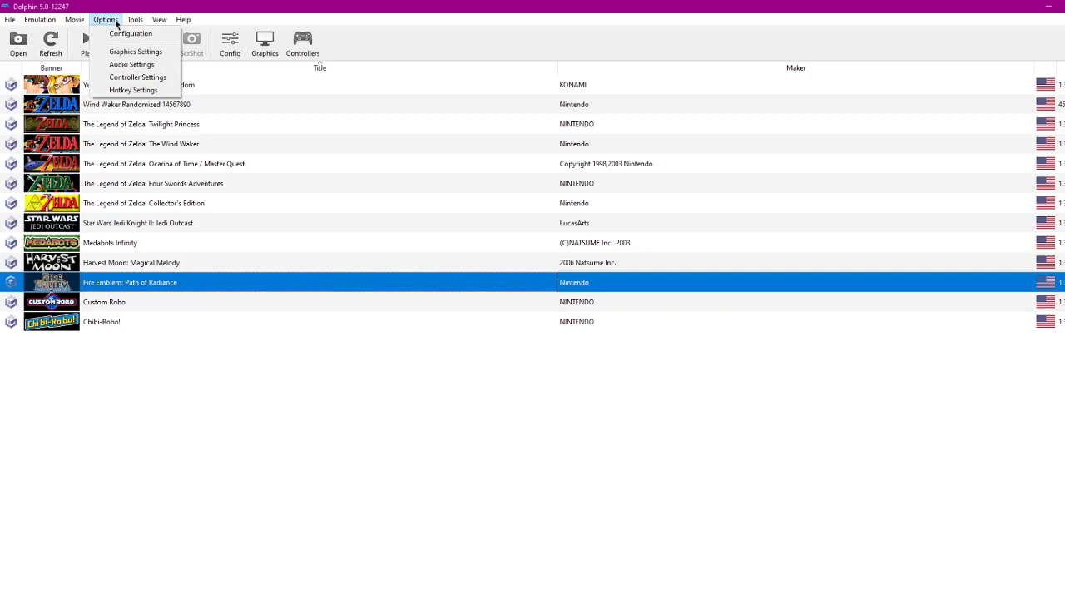
{"action": "mouse_move", "coordinate": [159, 19]}
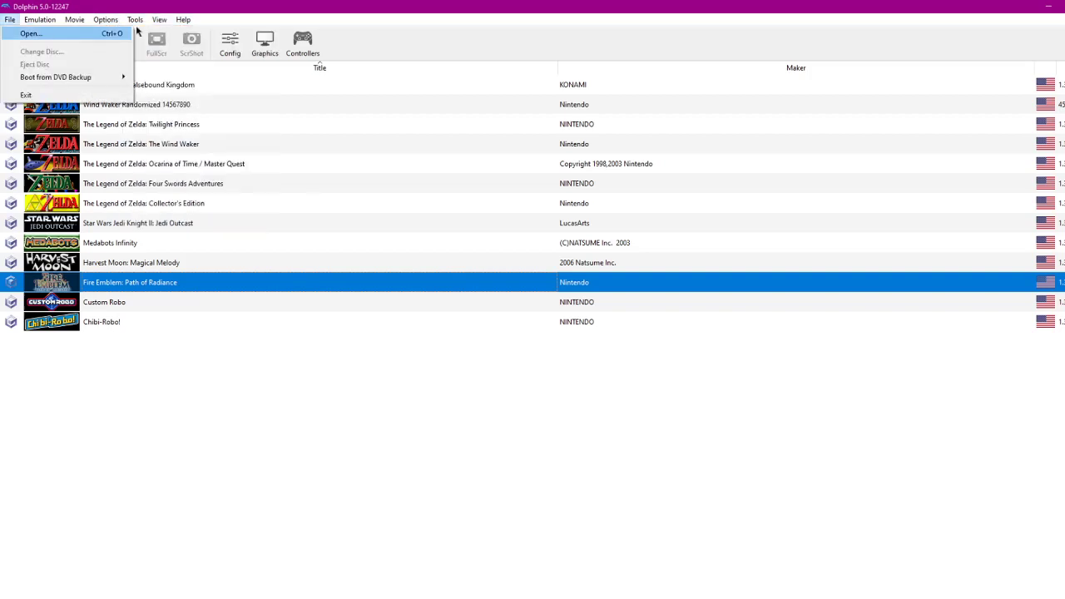
{"action": "left_click", "coordinate": [306, 383]}
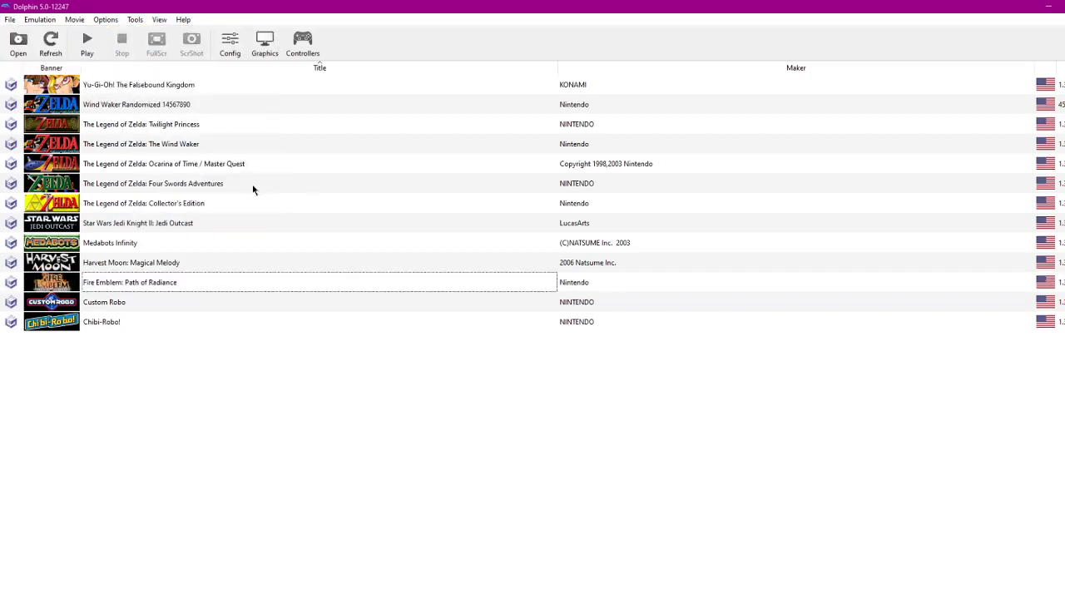
{"action": "left_click", "coordinate": [232, 40]}
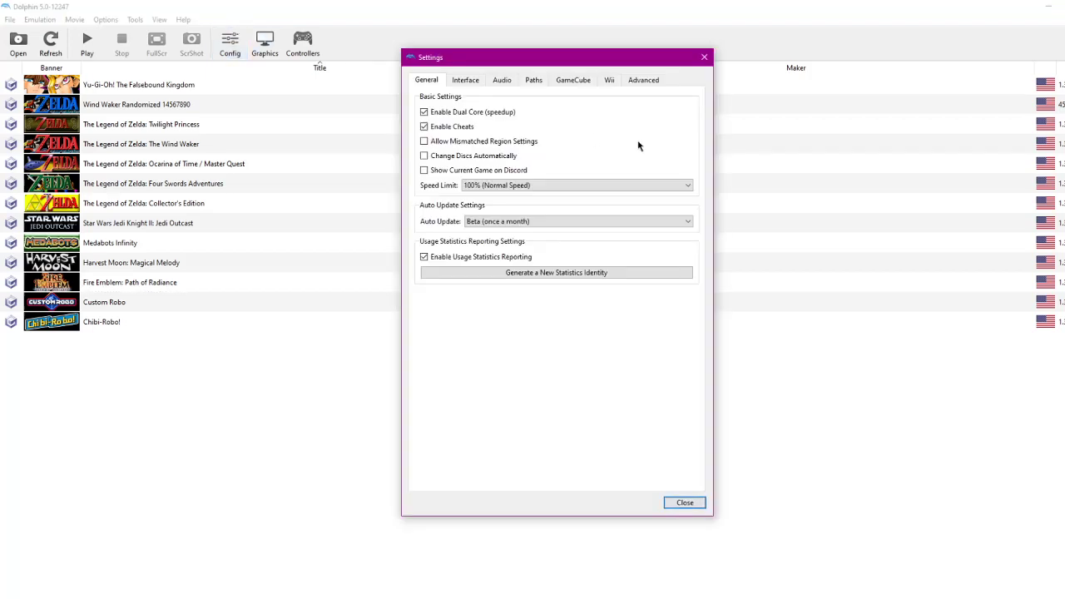
{"action": "left_click", "coordinate": [708, 60]}
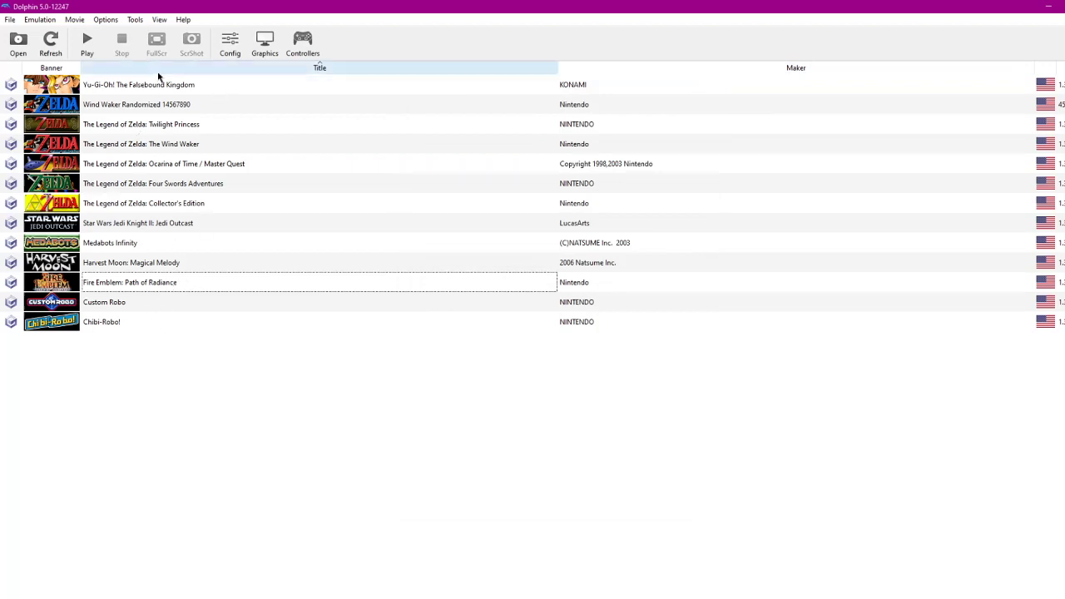
- Bring up the game actions menu for Fire Emblem: Path of Radiance
{"action": "right_click", "coordinate": [137, 285]}
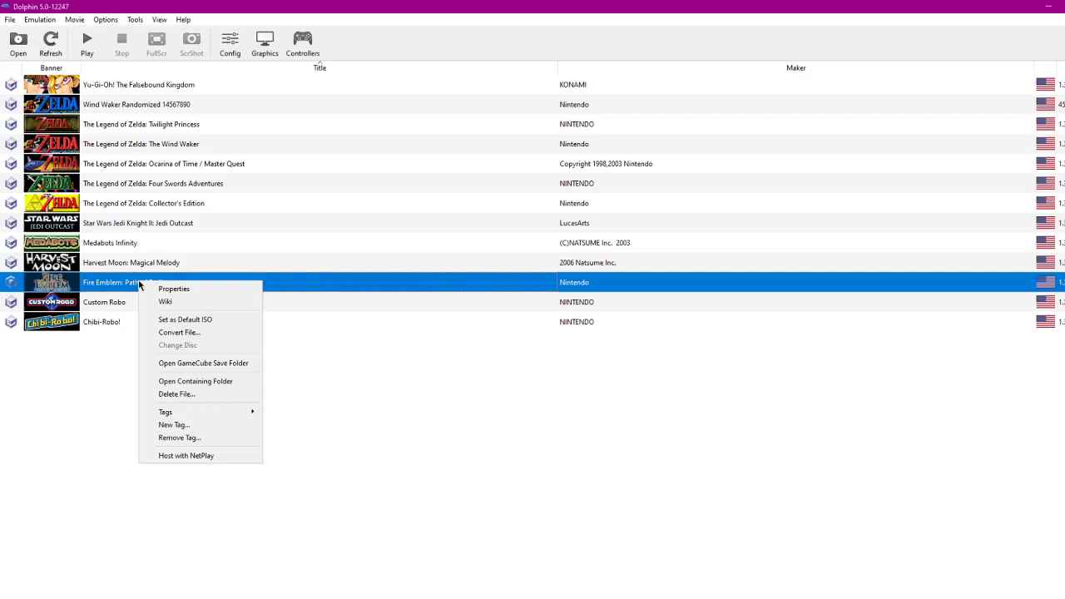
- Open Fire Emblem's Properties, move it left, review its AR Codes (Infinite Money, IKE), then close
{"action": "left_click", "coordinate": [182, 289]}
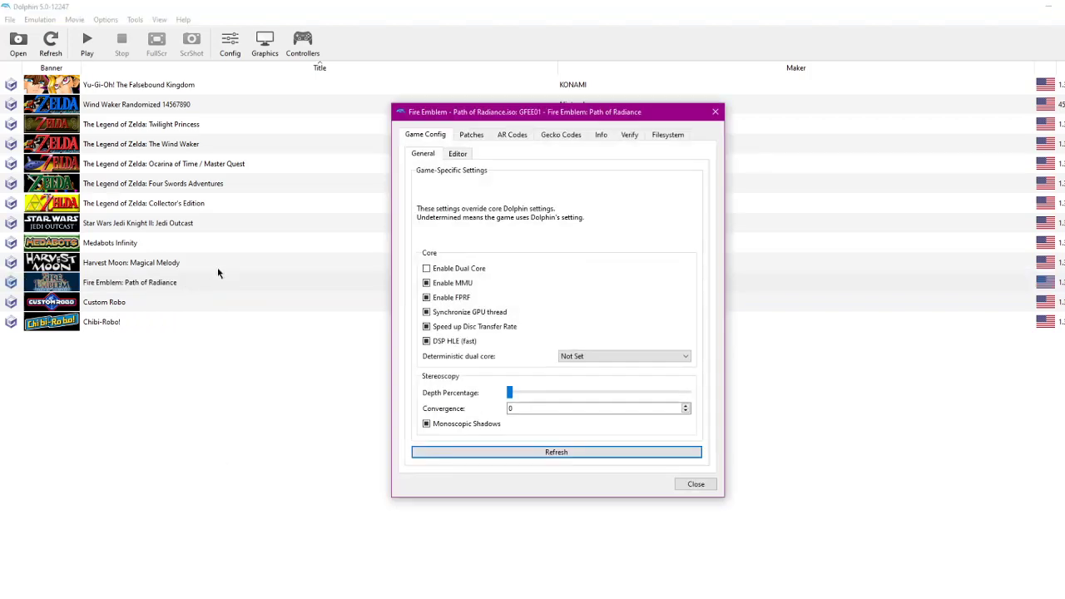
{"action": "left_click_drag", "start_coordinate": [533, 114], "coordinate": [384, 120]}
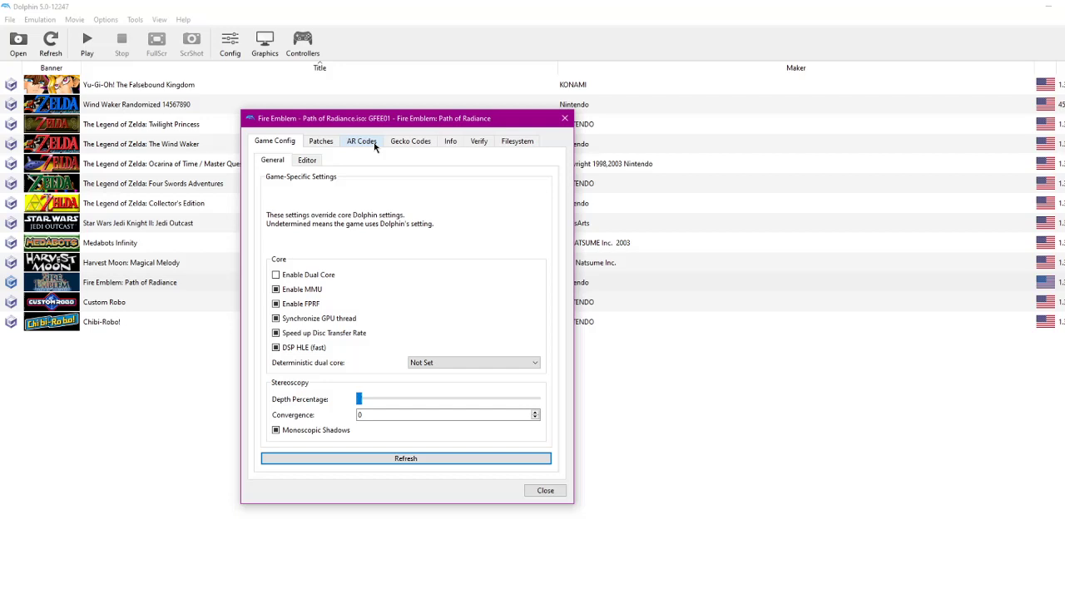
{"action": "left_click", "coordinate": [375, 146]}
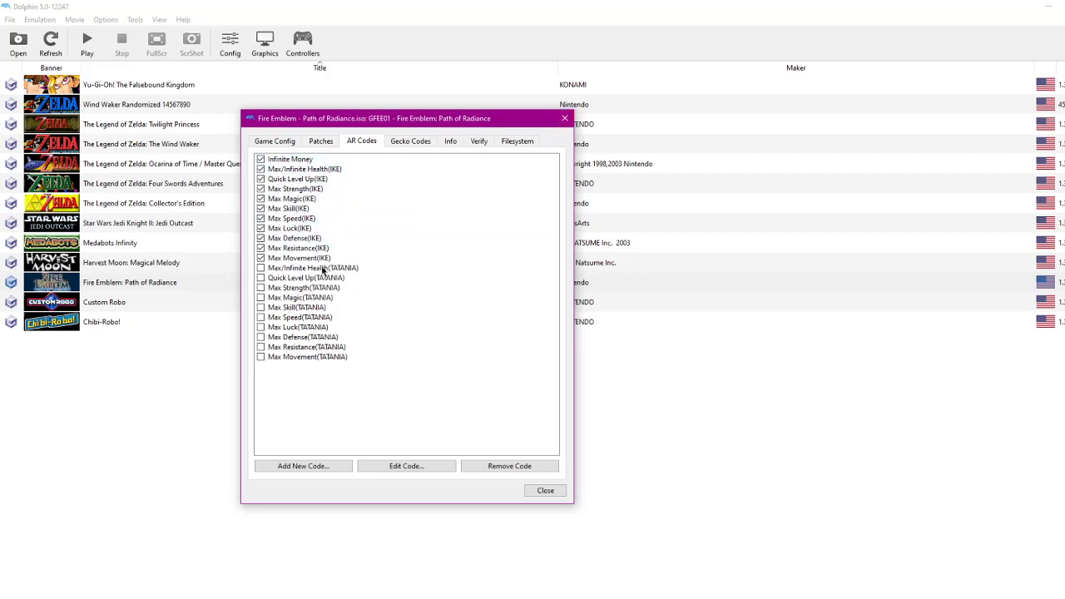
{"action": "left_click", "coordinate": [564, 119]}
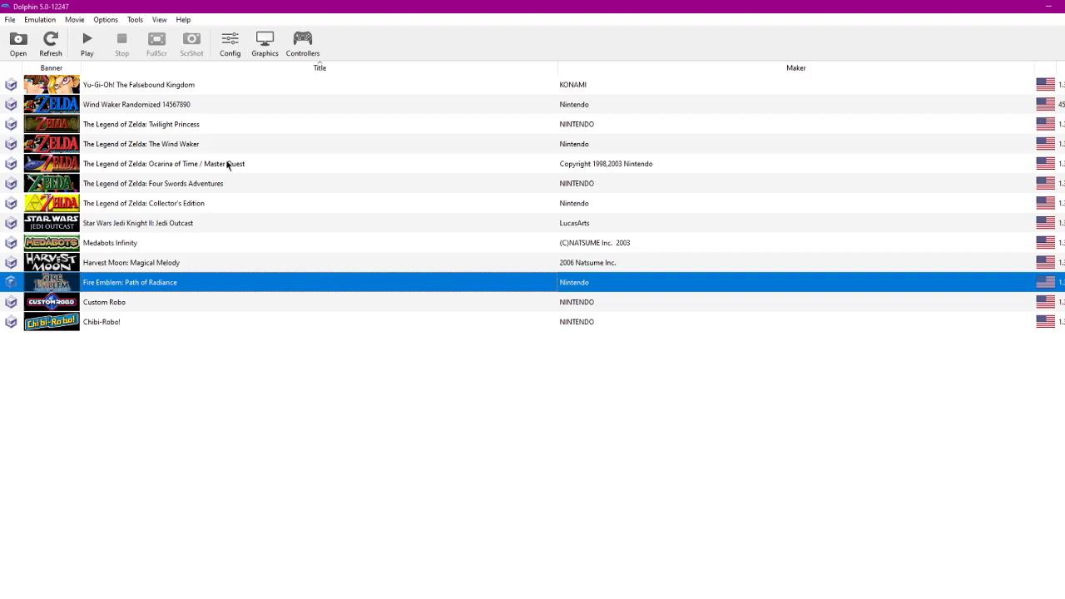
- View Ocarina of Time / Master Quest's AR Codes list, scrolling through it, then close Properties
{"action": "right_click", "coordinate": [197, 167]}
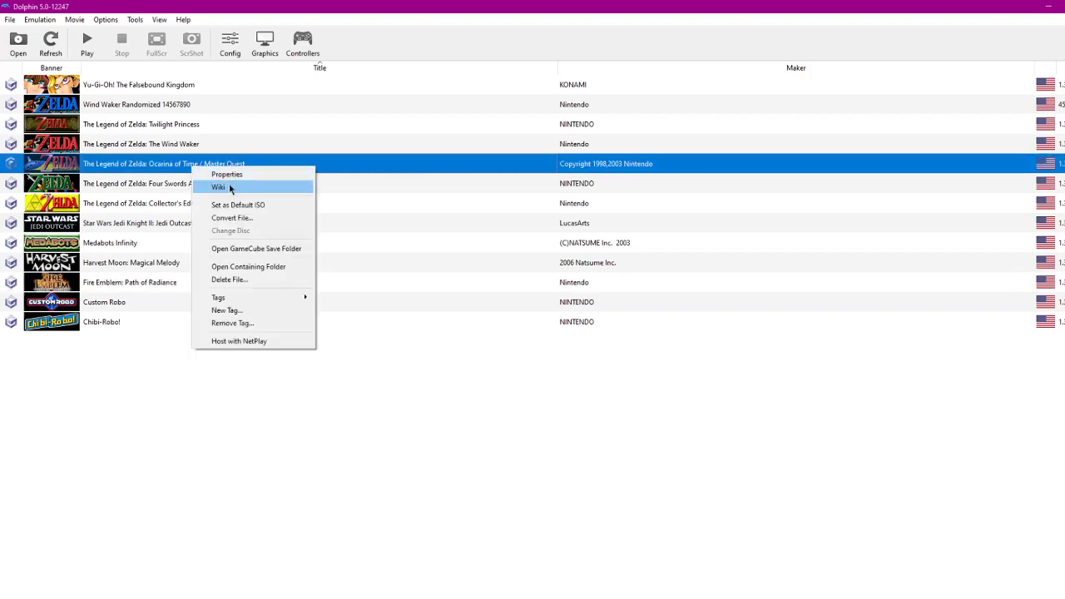
{"action": "left_click", "coordinate": [229, 175]}
{"action": "left_click", "coordinate": [511, 136]}
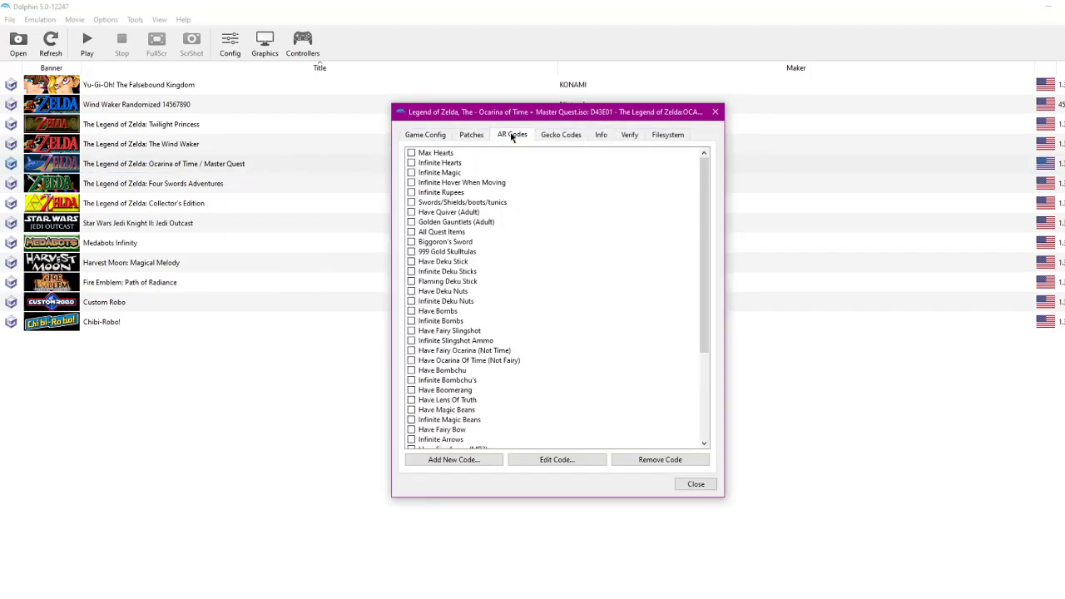
{"action": "scroll", "coordinate": [582, 339], "scroll_direction": "down", "scroll_amount": 3}
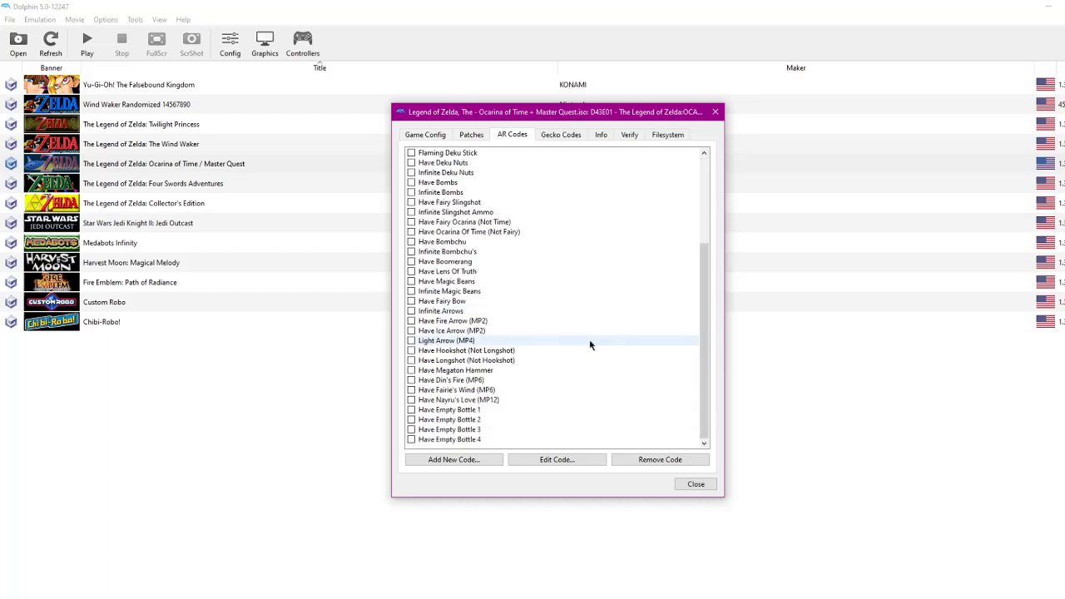
{"action": "scroll", "coordinate": [589, 344], "scroll_direction": "up", "scroll_amount": 3}
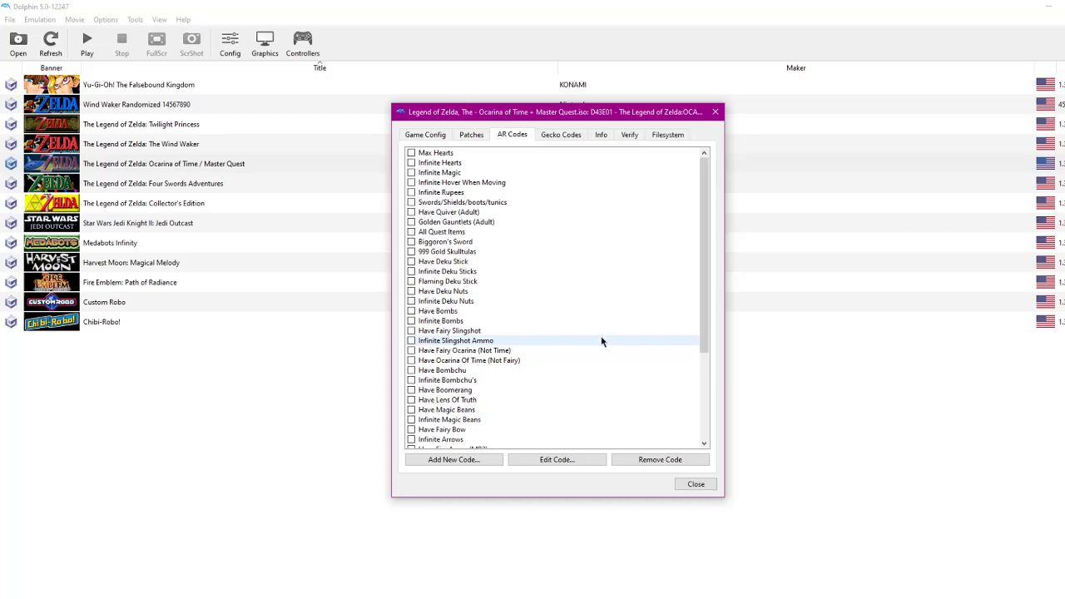
{"action": "left_click", "coordinate": [714, 110]}
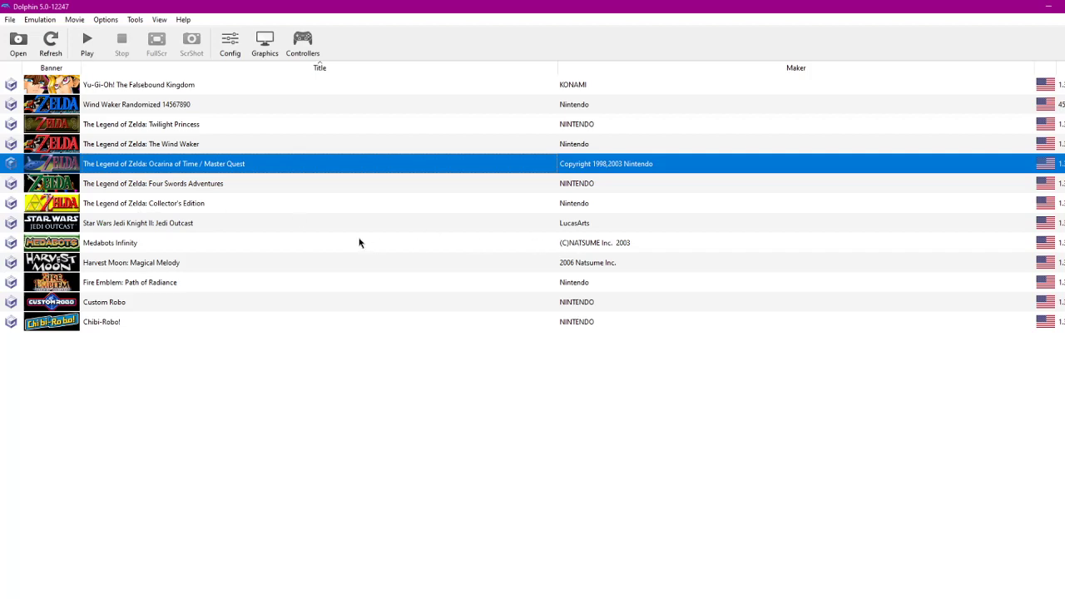
- Check Jedi Outcast's AR and Gecko code lists, finding them empty, and close its Properties
{"action": "right_click", "coordinate": [196, 230]}
{"action": "left_click", "coordinate": [232, 235]}
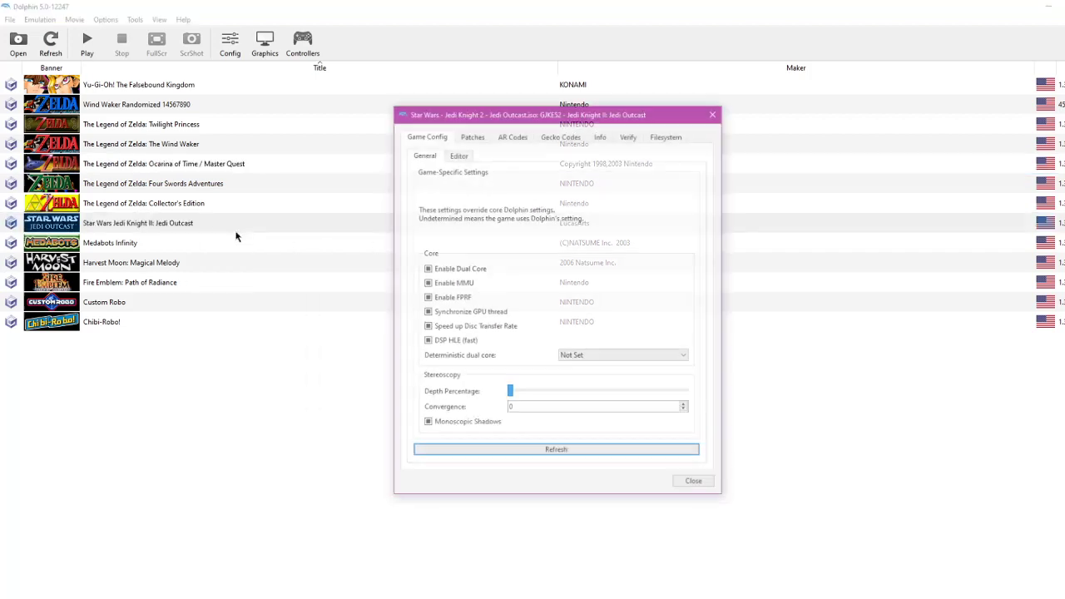
{"action": "left_click", "coordinate": [511, 136]}
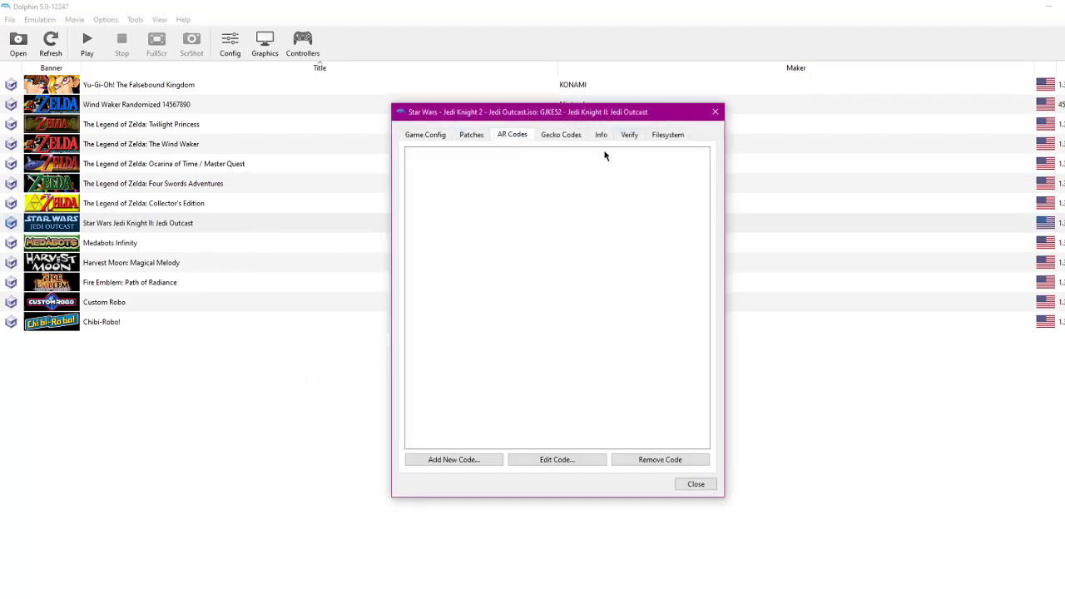
{"action": "left_click", "coordinate": [561, 135]}
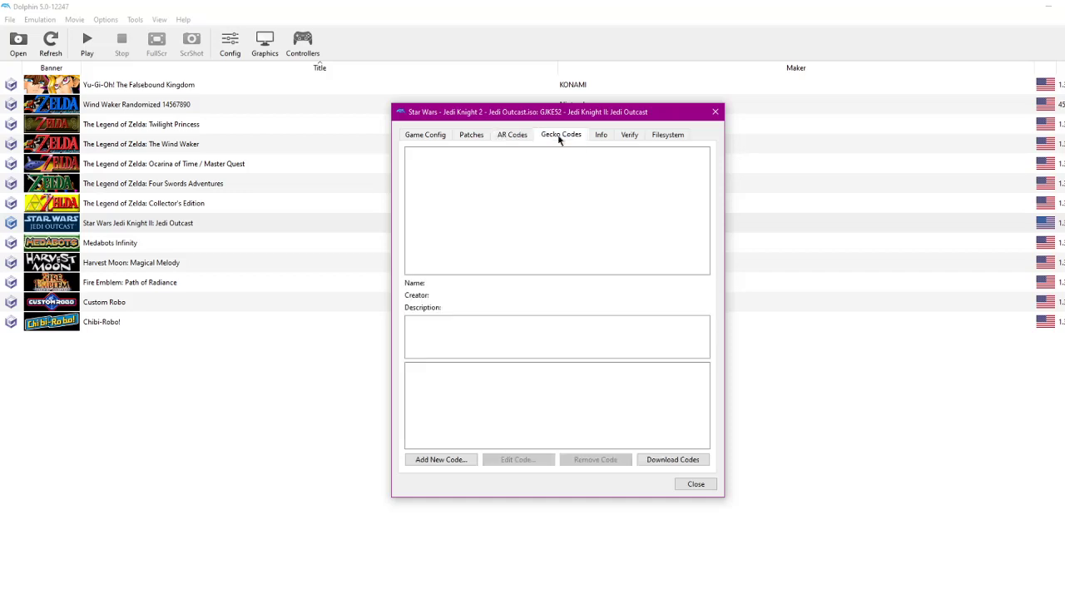
{"action": "left_click", "coordinate": [512, 135]}
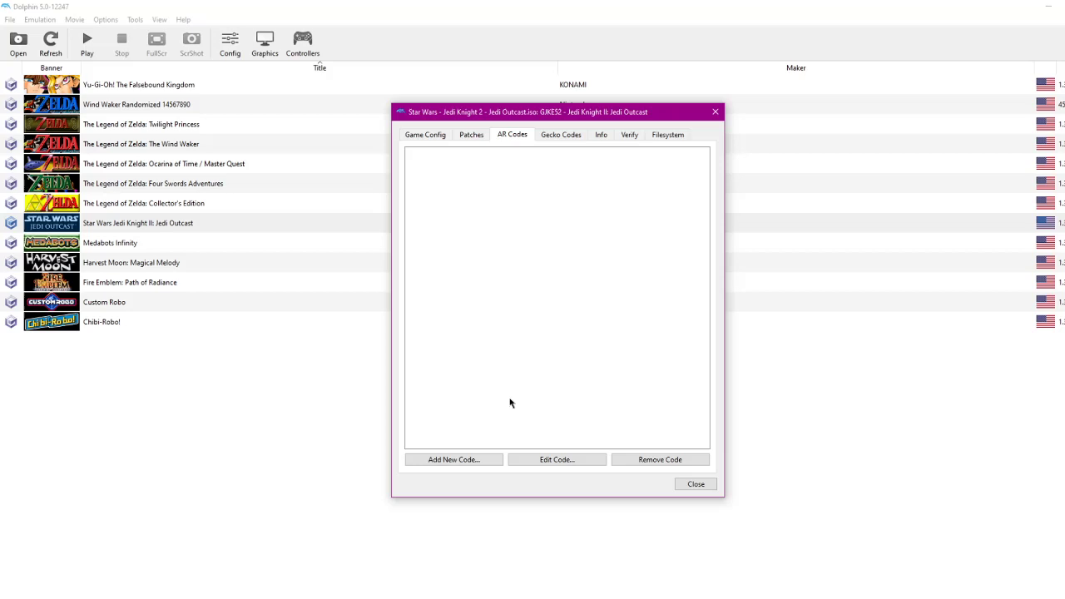
{"action": "left_click", "coordinate": [701, 485]}
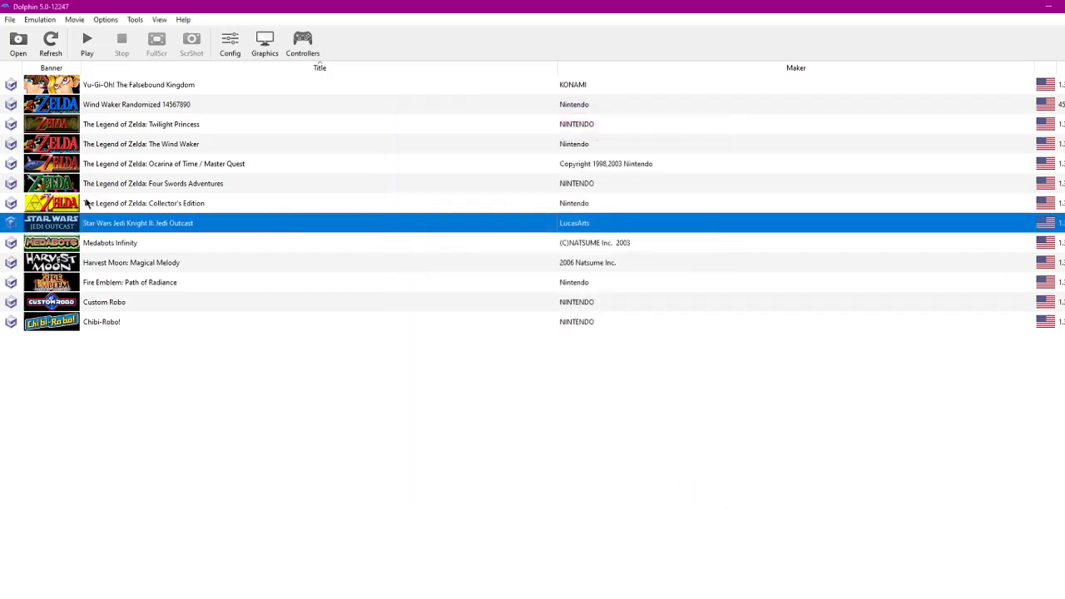
- View Medabots Infinity's AR Codes list and close its Properties
{"action": "left_click", "coordinate": [110, 242]}
{"action": "right_click", "coordinate": [113, 241]}
{"action": "left_click", "coordinate": [137, 242]}
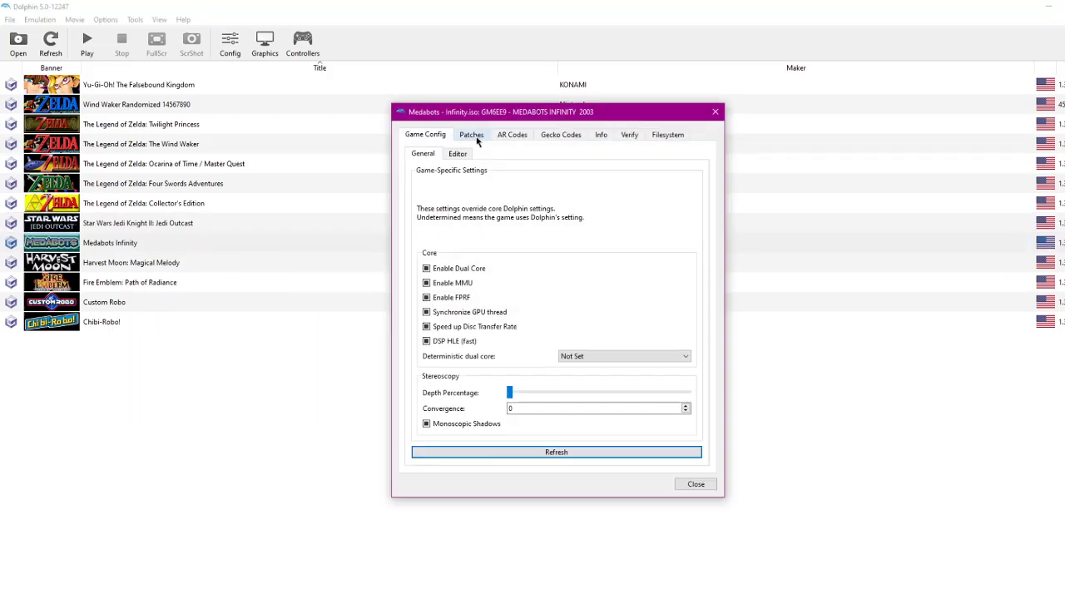
{"action": "left_click", "coordinate": [512, 135]}
{"action": "left_click", "coordinate": [715, 112]}
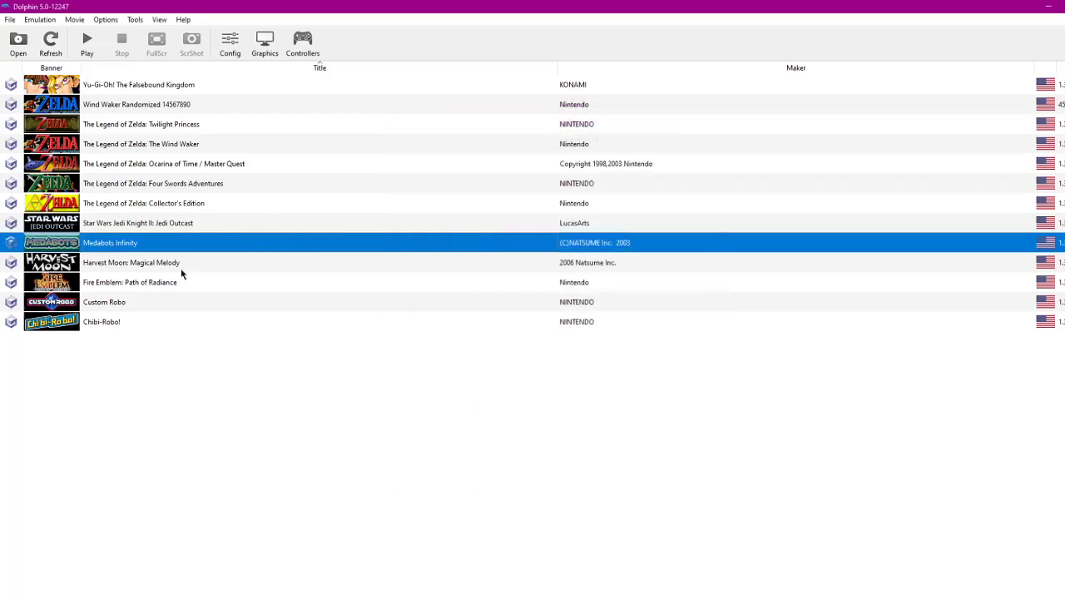
- Check Custom Robo's empty AR and Gecko code lists, close it, and bring up Chibi-Robo!'s actions
{"action": "right_click", "coordinate": [143, 285]}
{"action": "left_click", "coordinate": [135, 303]}
{"action": "right_click", "coordinate": [133, 304]}
{"action": "left_click", "coordinate": [164, 312]}
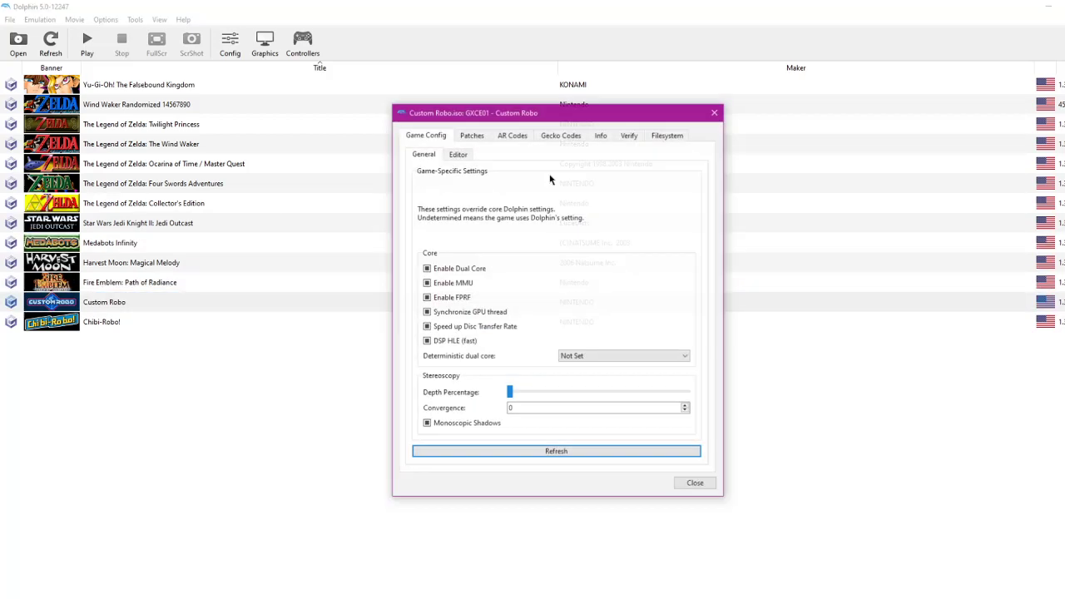
{"action": "left_click", "coordinate": [511, 135]}
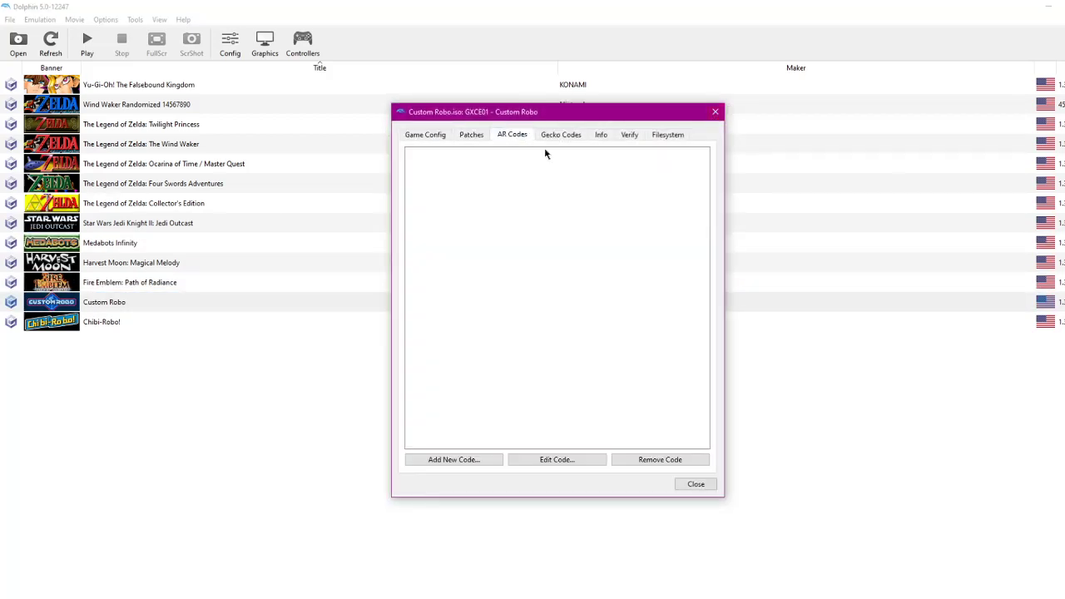
{"action": "left_click", "coordinate": [578, 134]}
{"action": "left_click", "coordinate": [716, 111]}
{"action": "right_click", "coordinate": [120, 325]}
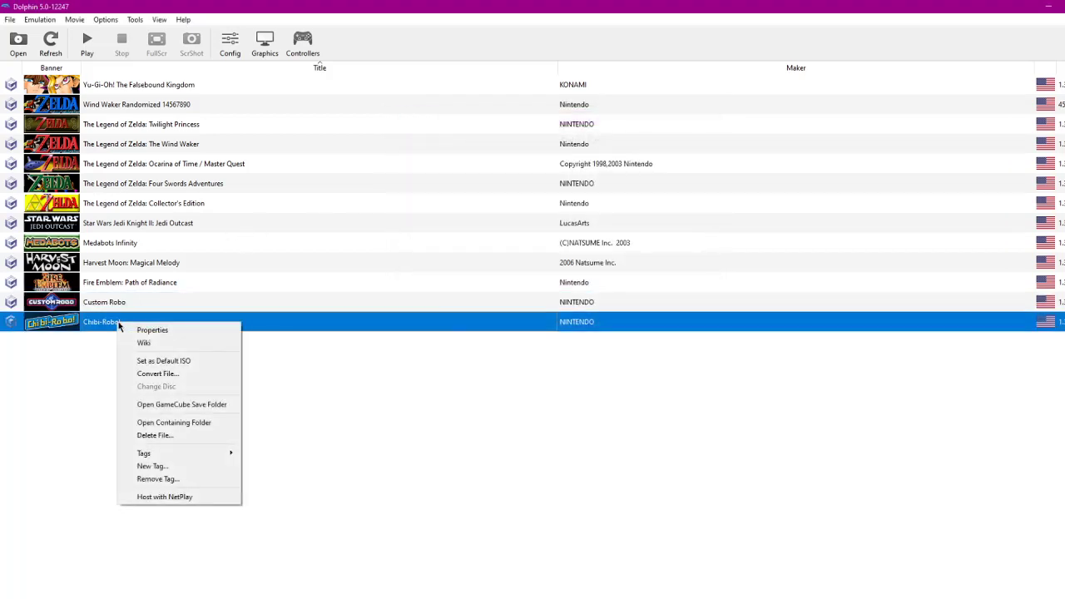
- Show Chibi-Robo!'s four AR codes, including Max Battery Energy and Max Happy Points
{"action": "left_click", "coordinate": [135, 329]}
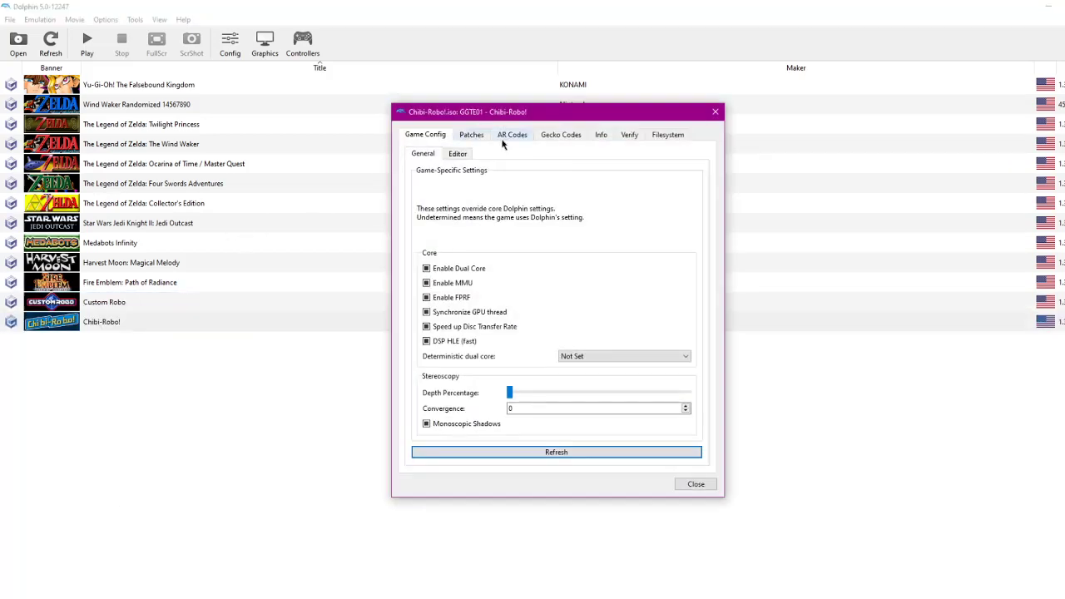
{"action": "left_click", "coordinate": [509, 135]}
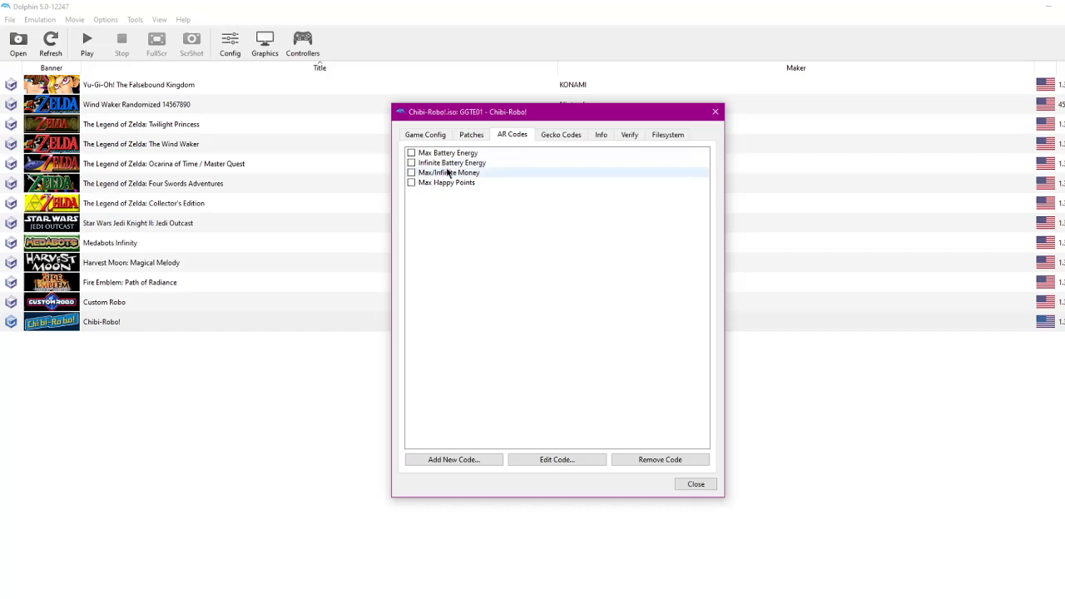
- Close Chibi-Robo!, then confirm Harvest Moon: Magical Melody's AR Codes list is empty and close it
{"action": "left_click", "coordinate": [695, 484]}
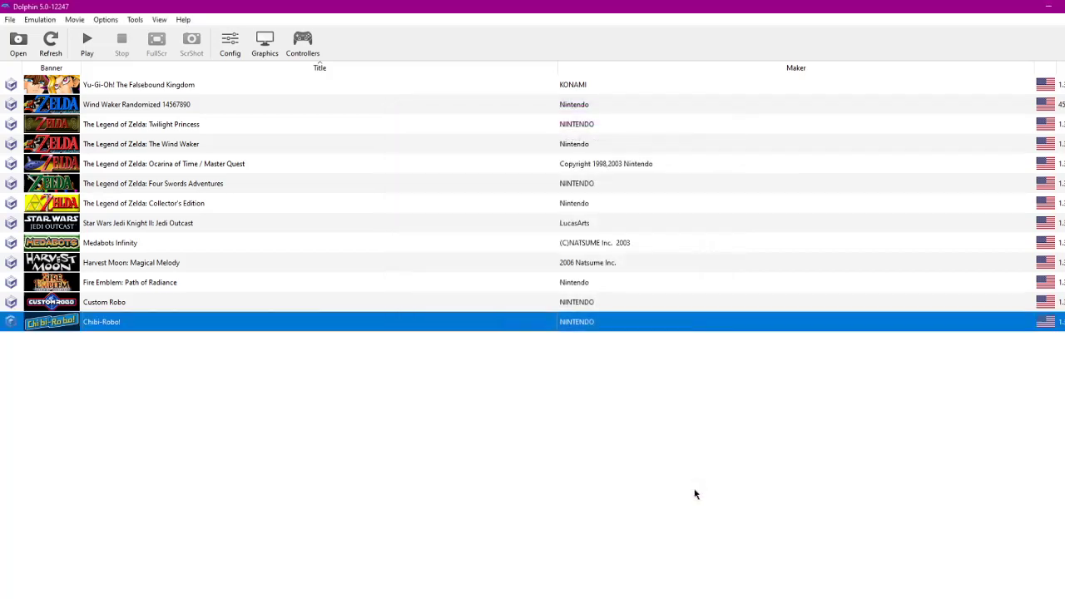
{"action": "left_click", "coordinate": [150, 262]}
{"action": "right_click", "coordinate": [156, 263]}
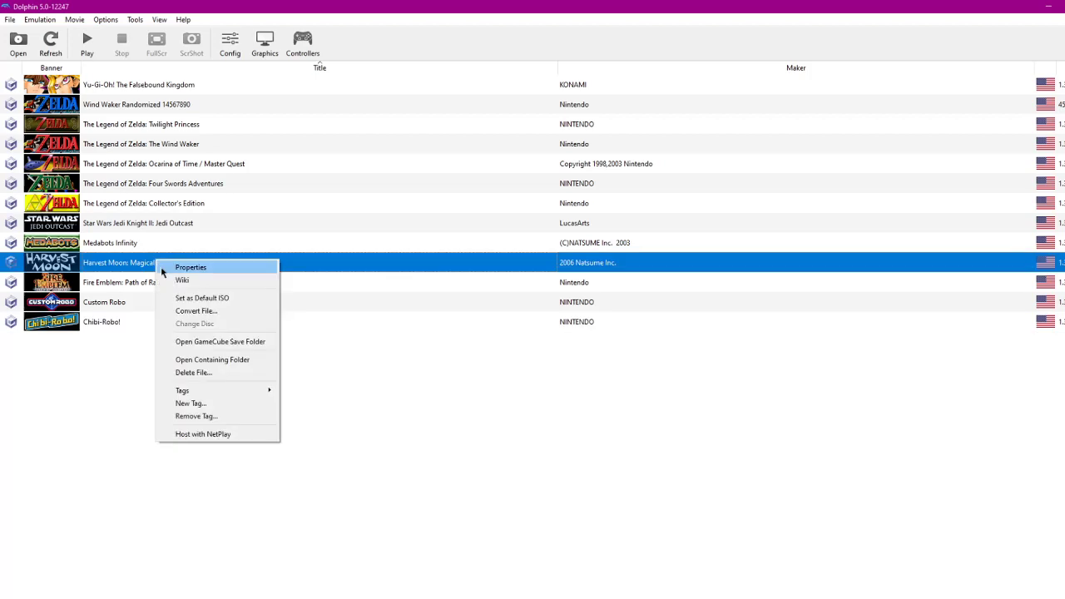
{"action": "left_click", "coordinate": [164, 270]}
{"action": "left_click", "coordinate": [519, 137]}
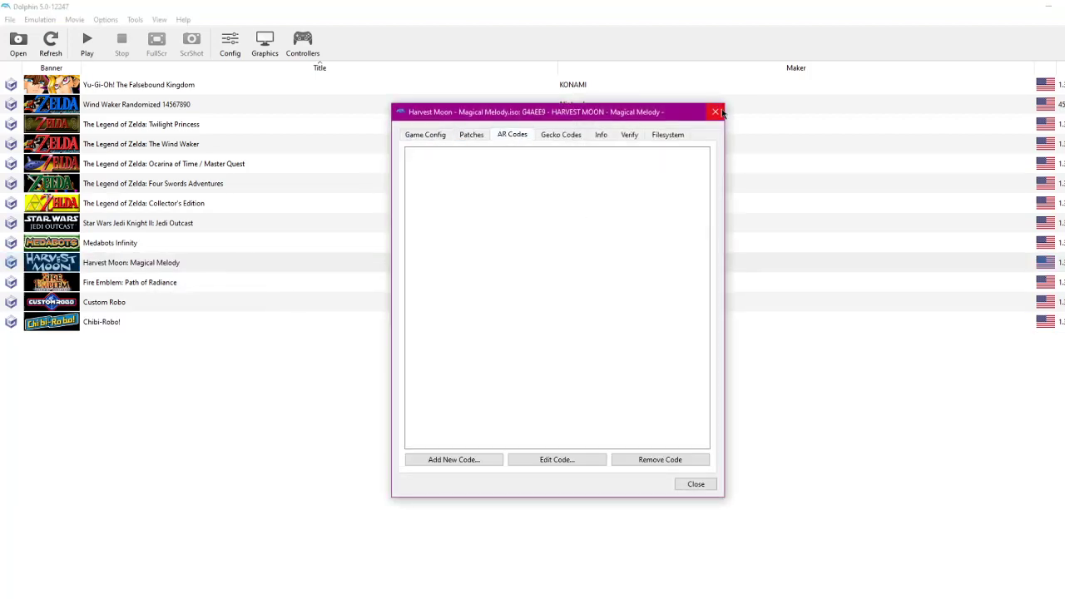
{"action": "left_click", "coordinate": [720, 113]}
- Scroll Collector's Edition's AR Codes list to the Wind Waker Demo codes and select Supersprint Link (Hold R)
{"action": "right_click", "coordinate": [142, 204]}
{"action": "left_click", "coordinate": [193, 210]}
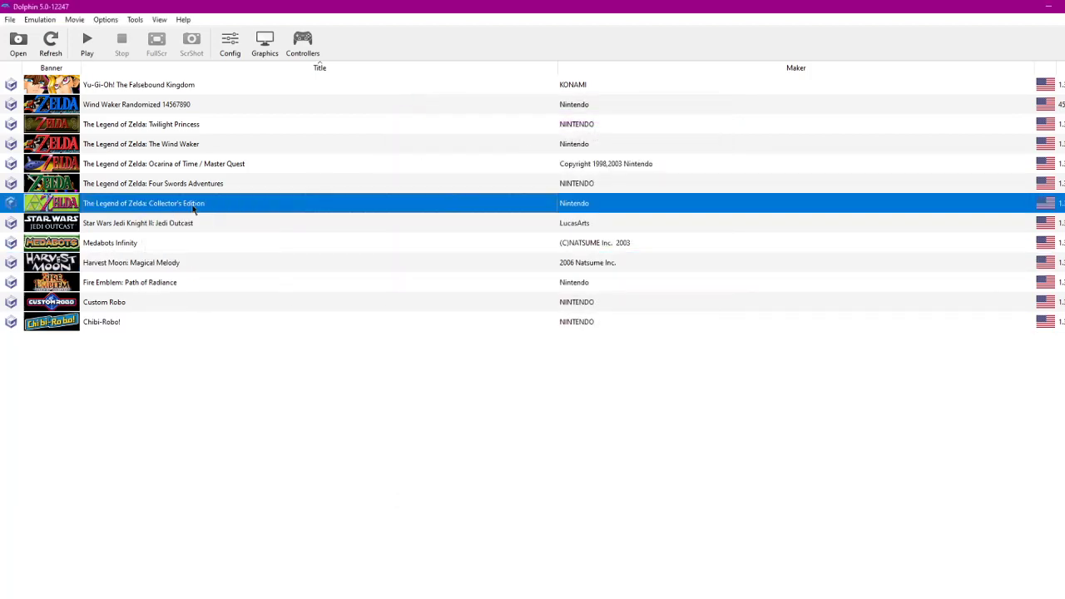
{"action": "left_click", "coordinate": [511, 134]}
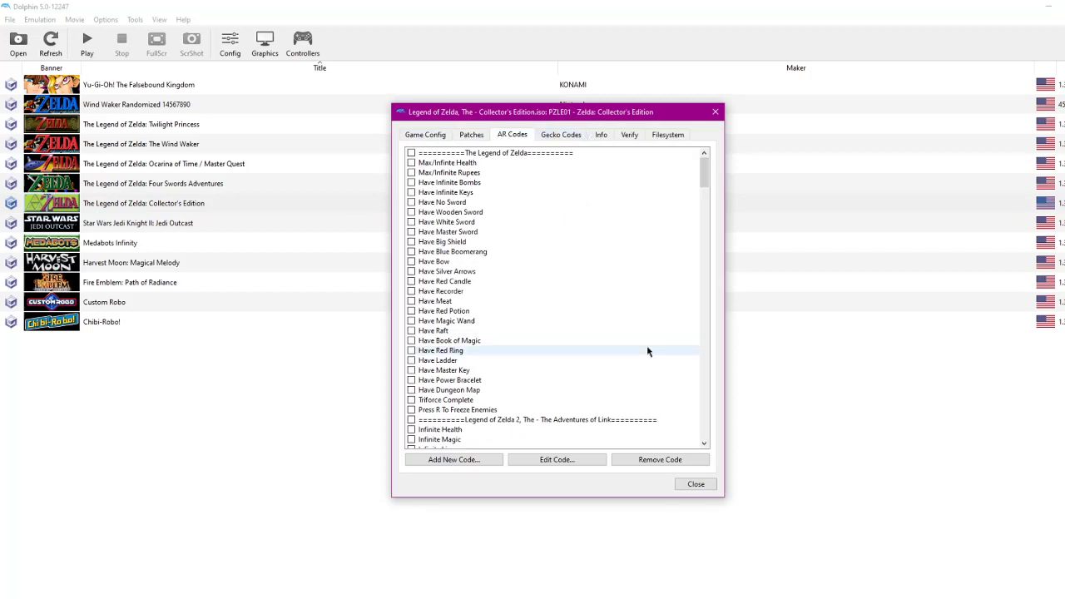
{"action": "scroll", "coordinate": [649, 338], "scroll_direction": "down", "scroll_amount": 8}
{"action": "scroll", "coordinate": [650, 339], "scroll_direction": "up", "scroll_amount": 8}
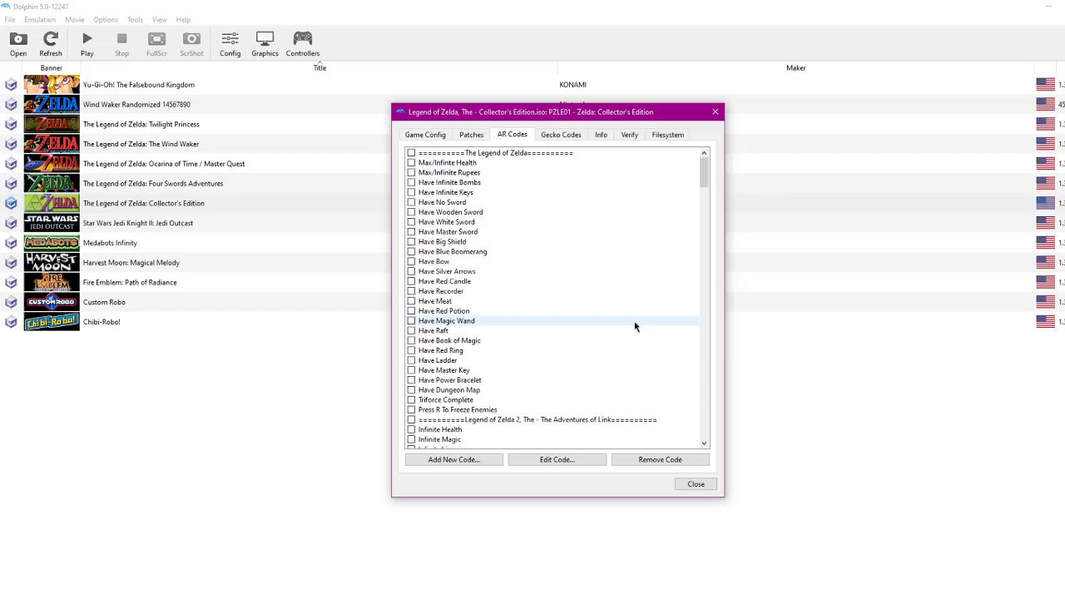
{"action": "scroll", "coordinate": [649, 332], "scroll_direction": "down", "scroll_amount": 20}
{"action": "scroll", "coordinate": [640, 327], "scroll_direction": "down", "scroll_amount": 5}
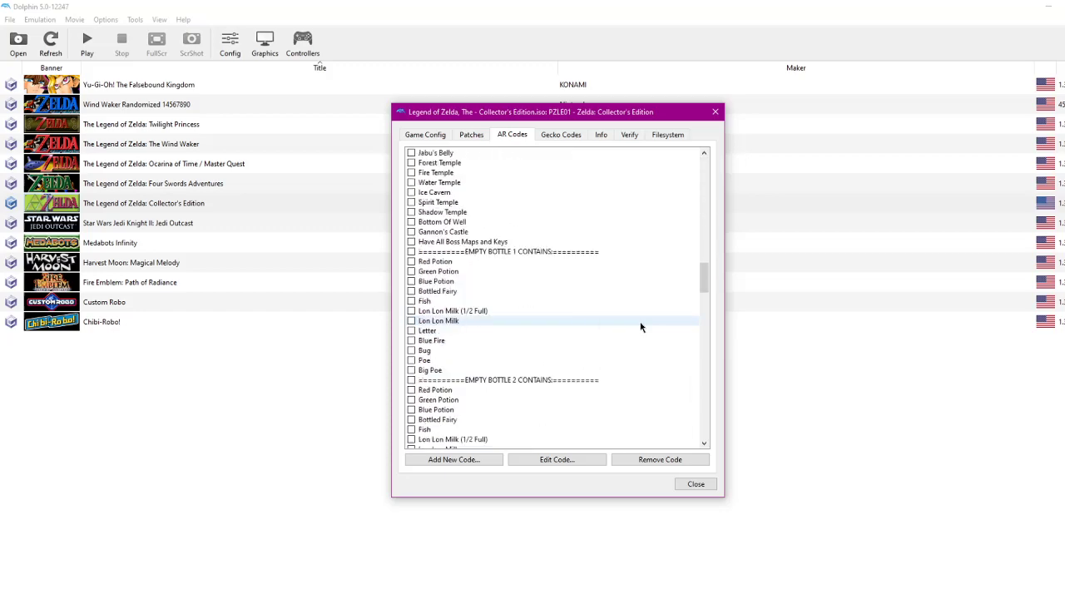
{"action": "scroll", "coordinate": [641, 327], "scroll_direction": "up", "scroll_amount": 3}
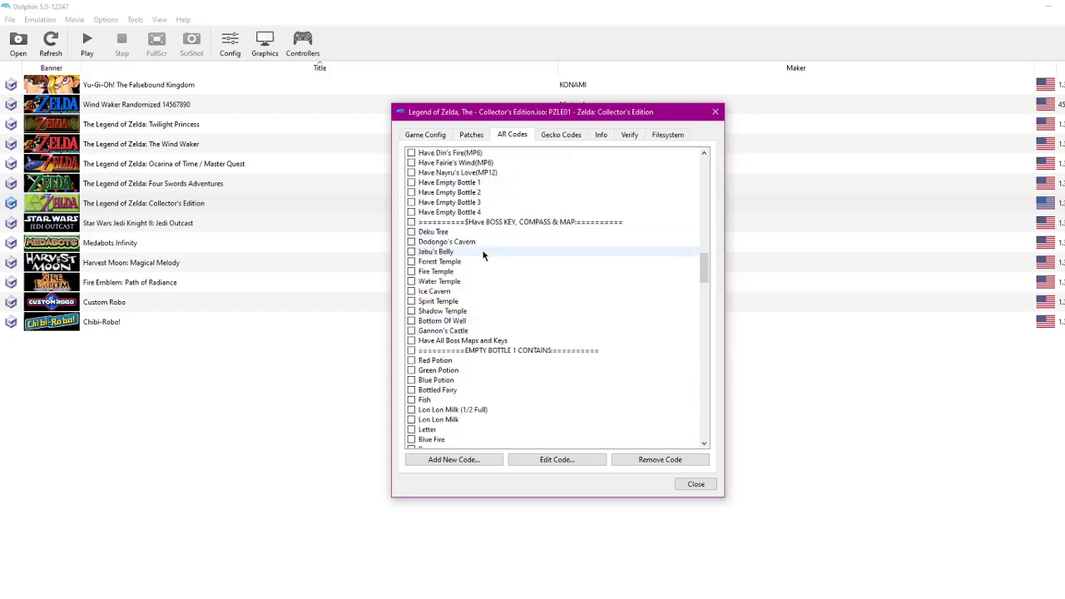
{"action": "scroll", "coordinate": [561, 242], "scroll_direction": "up", "scroll_amount": 10}
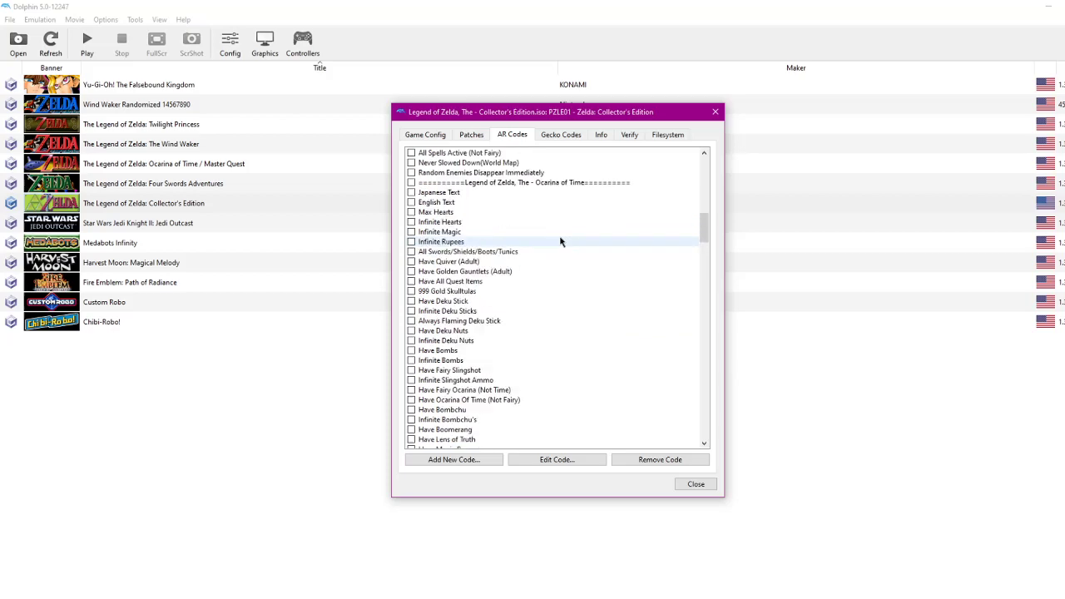
{"action": "scroll", "coordinate": [574, 231], "scroll_direction": "down", "scroll_amount": 8}
{"action": "scroll", "coordinate": [578, 232], "scroll_direction": "down", "scroll_amount": 15}
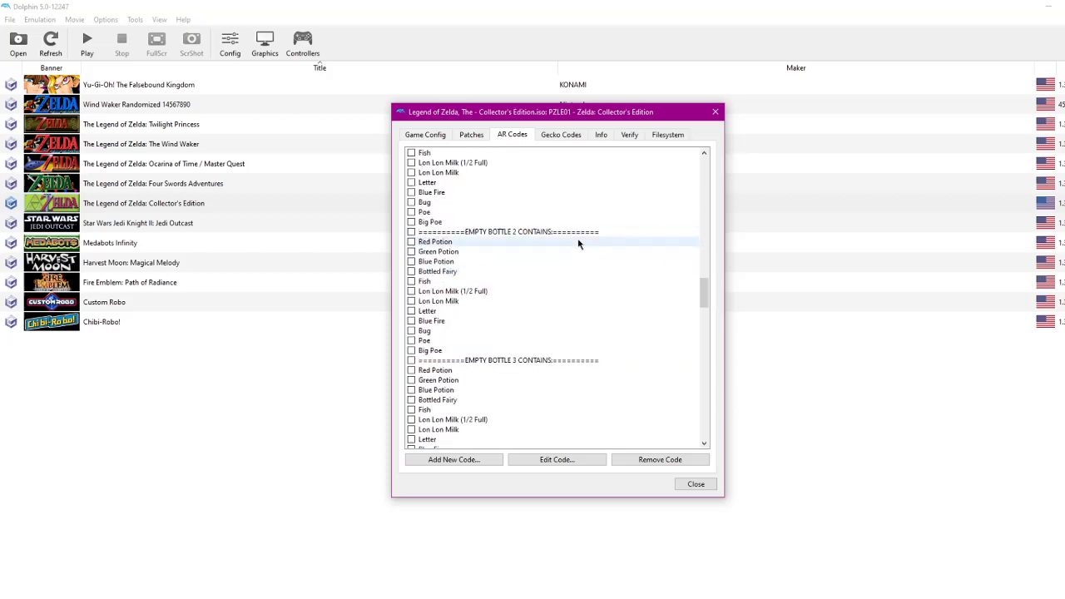
{"action": "scroll", "coordinate": [578, 246], "scroll_direction": "down", "scroll_amount": 3}
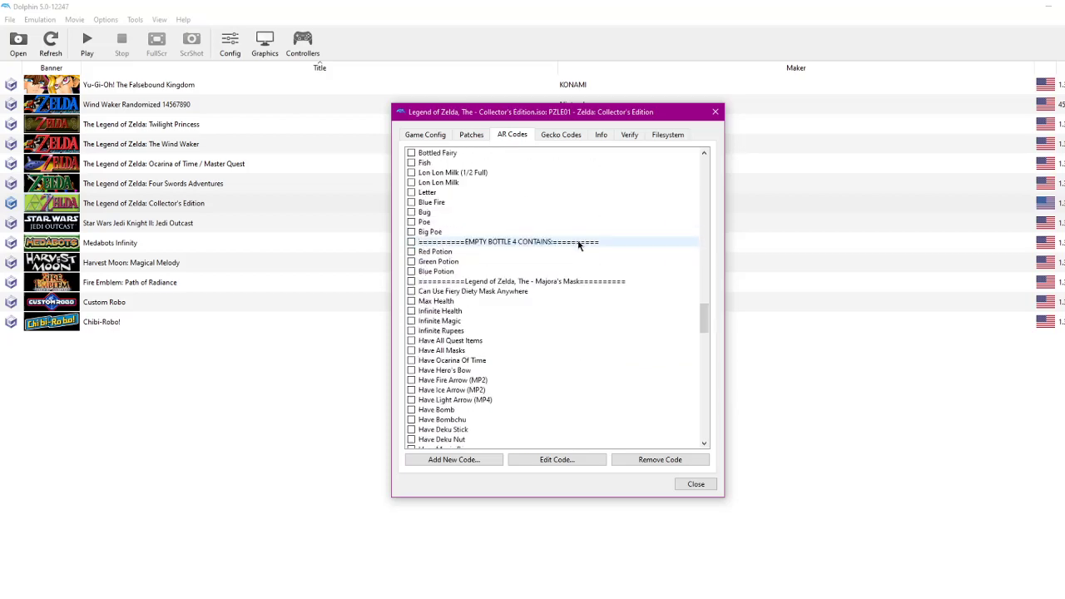
{"action": "scroll", "coordinate": [578, 246], "scroll_direction": "down", "scroll_amount": 2}
{"action": "scroll", "coordinate": [573, 254], "scroll_direction": "down", "scroll_amount": 15}
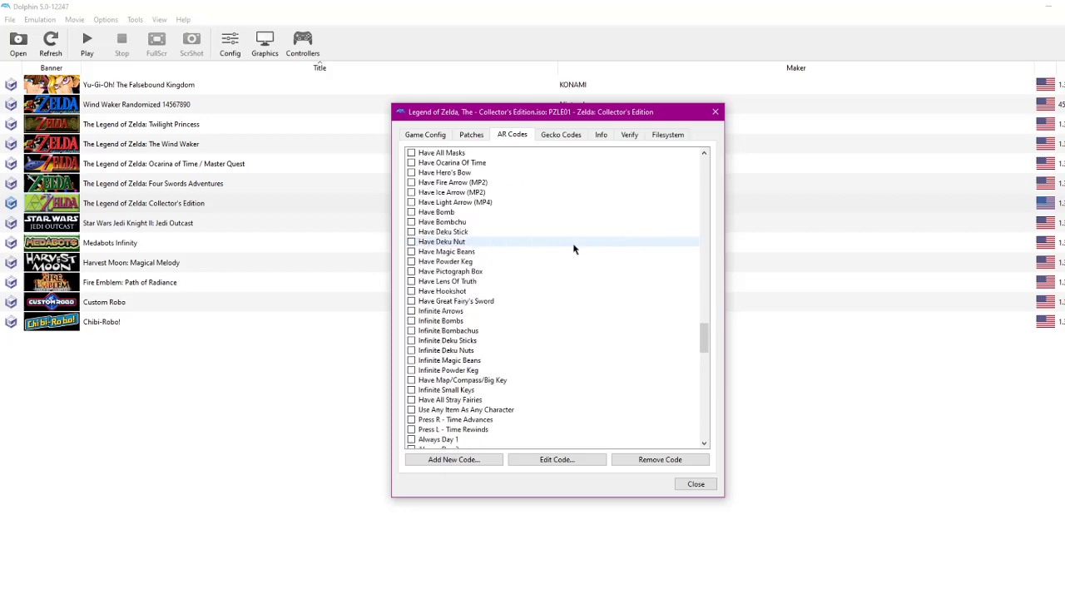
{"action": "scroll", "coordinate": [573, 263], "scroll_direction": "down", "scroll_amount": 8}
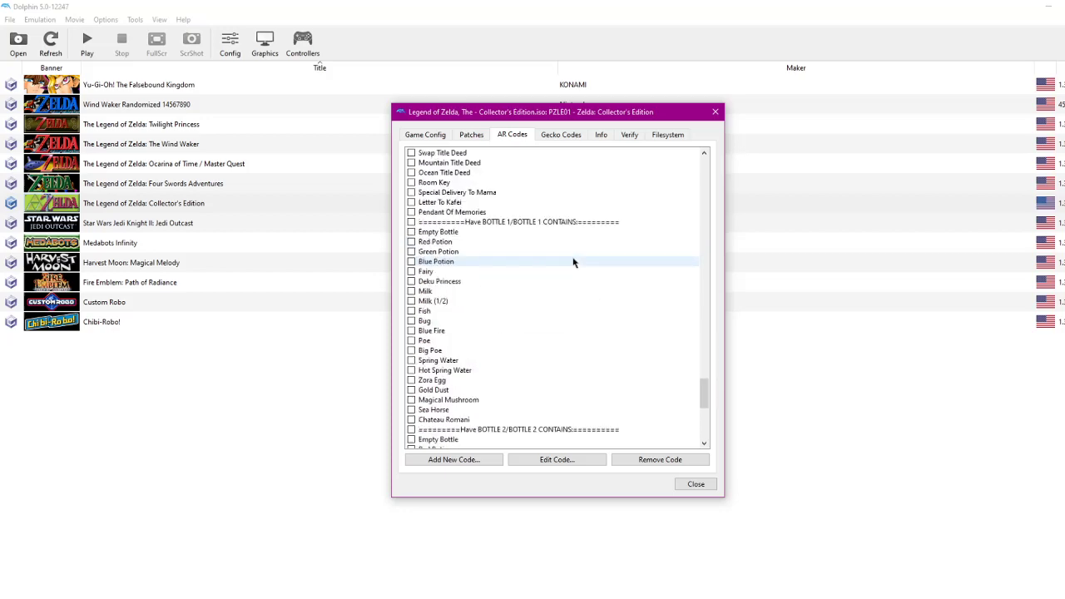
{"action": "scroll", "coordinate": [573, 263], "scroll_direction": "down", "scroll_amount": 7}
{"action": "scroll", "coordinate": [573, 263], "scroll_direction": "down", "scroll_amount": 12}
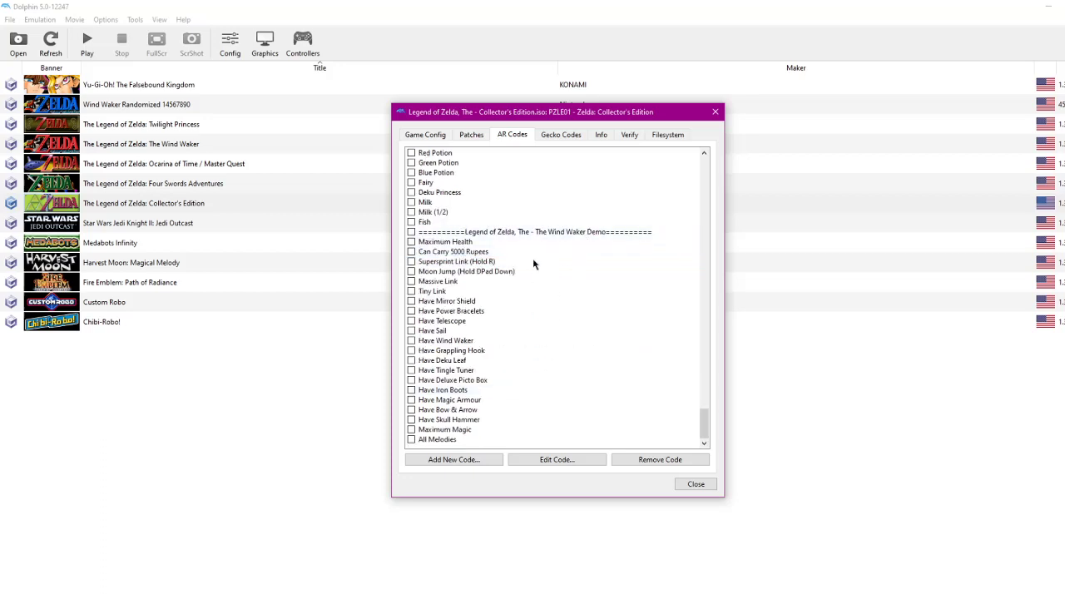
{"action": "mouse_move", "coordinate": [534, 261]}
{"action": "left_mouse_down"}
{"action": "mouse_move", "coordinate": [525, 284]}
{"action": "mouse_move", "coordinate": [548, 265]}
{"action": "left_mouse_up"}
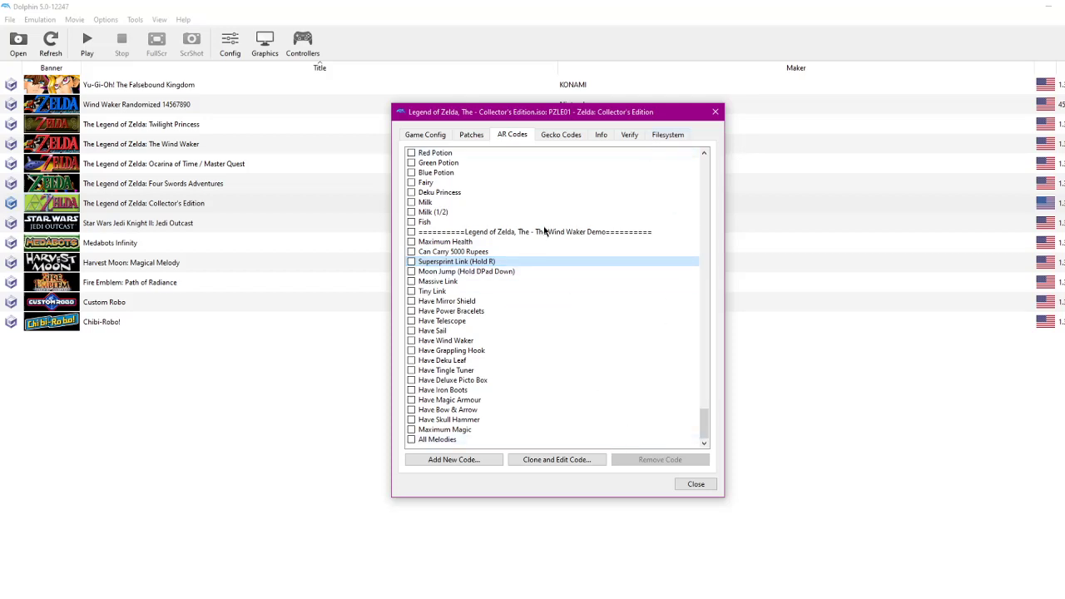
- Select the Moon Jump and Max/Infinite Health codes, then close Collector's Edition's Properties
{"action": "left_click", "coordinate": [474, 272]}
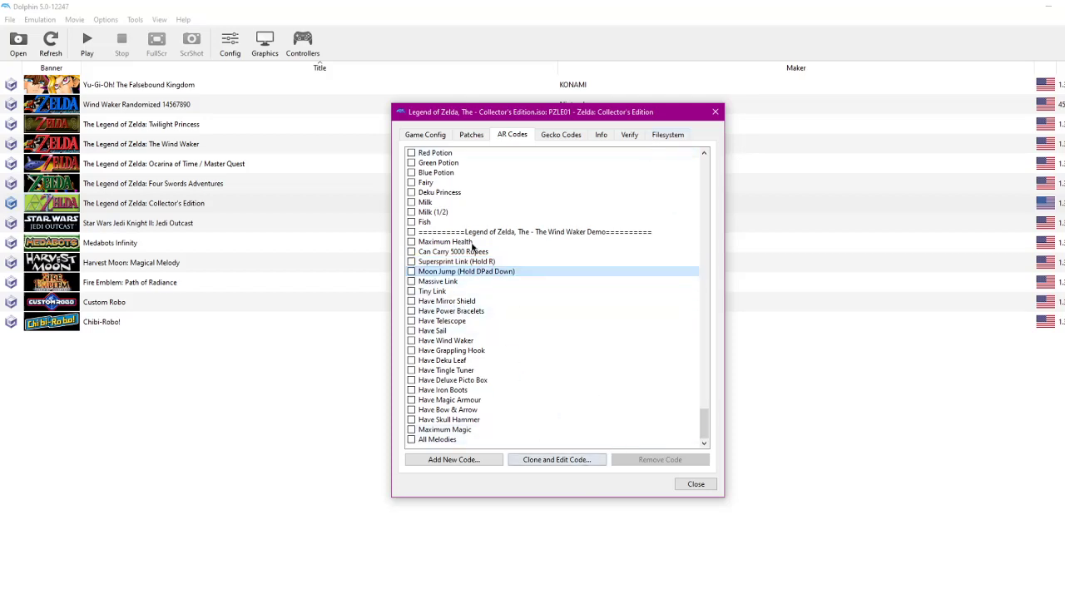
{"action": "scroll", "coordinate": [610, 343], "scroll_direction": "up", "scroll_amount": 20}
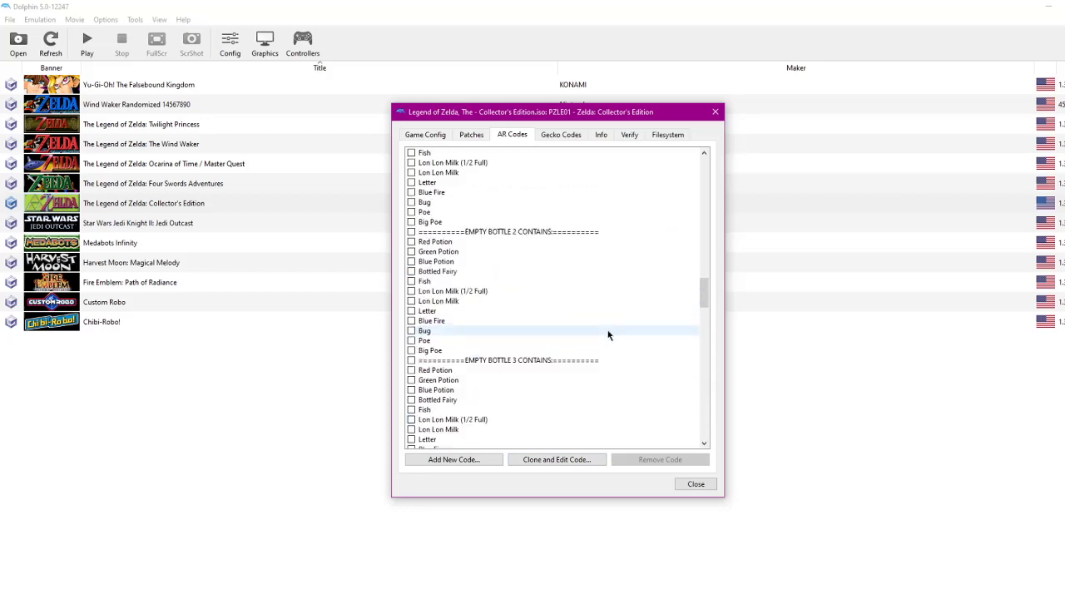
{"action": "scroll", "coordinate": [608, 334], "scroll_direction": "up", "scroll_amount": 20}
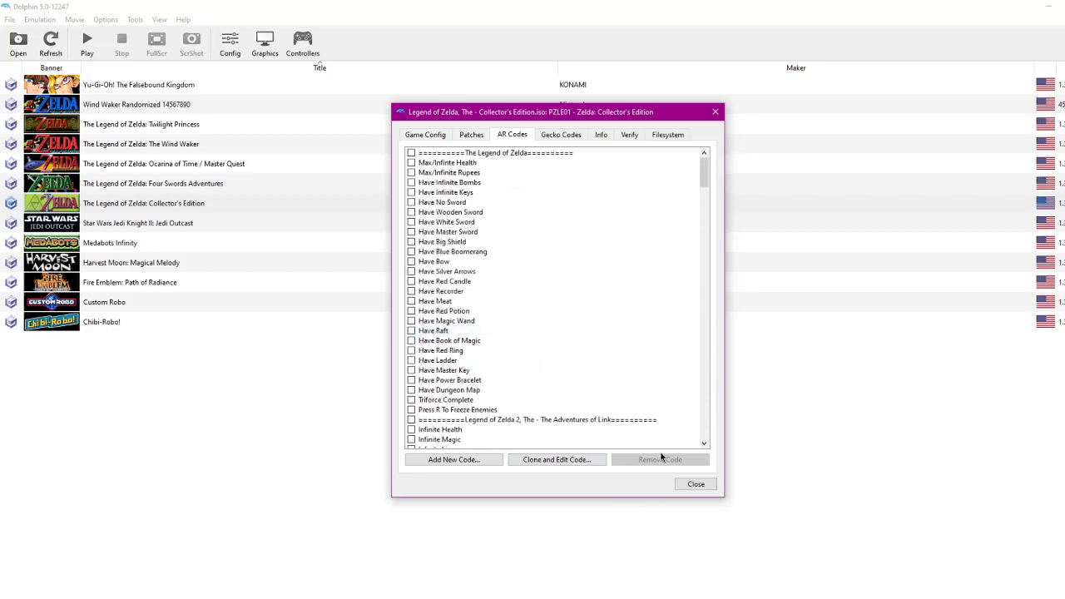
{"action": "left_click", "coordinate": [475, 163]}
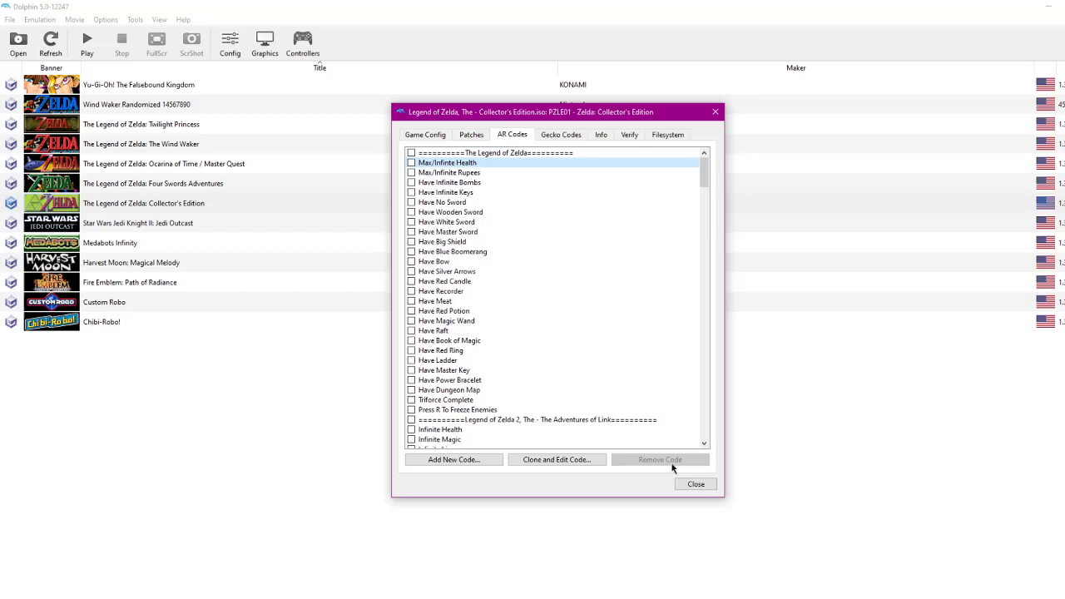
{"action": "left_click", "coordinate": [698, 485]}
- Reopen Harvest Moon's Properties to view its empty AR Codes list, then close it
{"action": "right_click", "coordinate": [123, 223]}
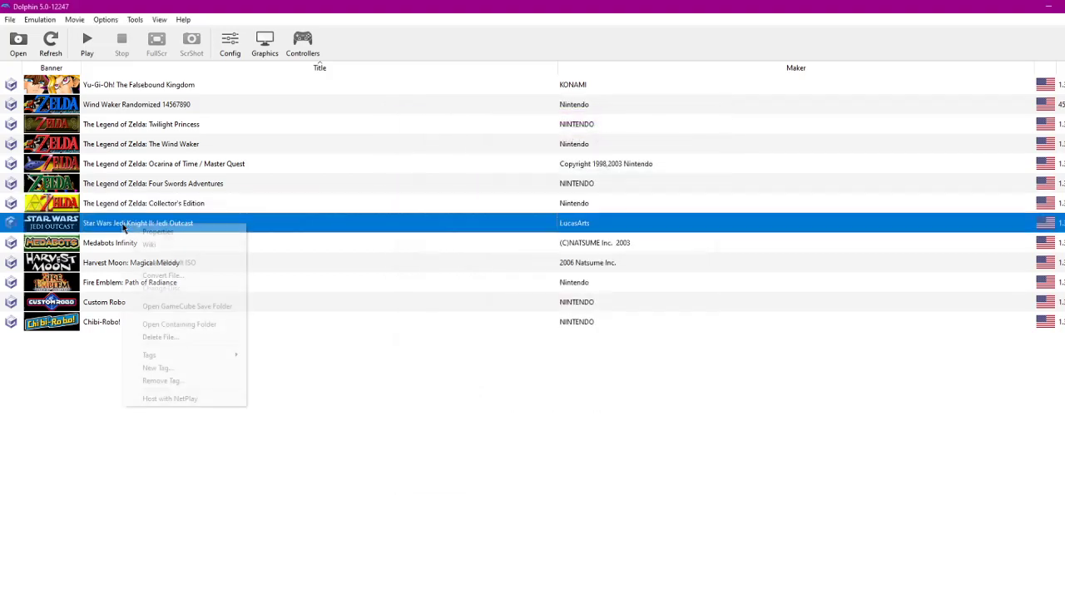
{"action": "right_click", "coordinate": [86, 246]}
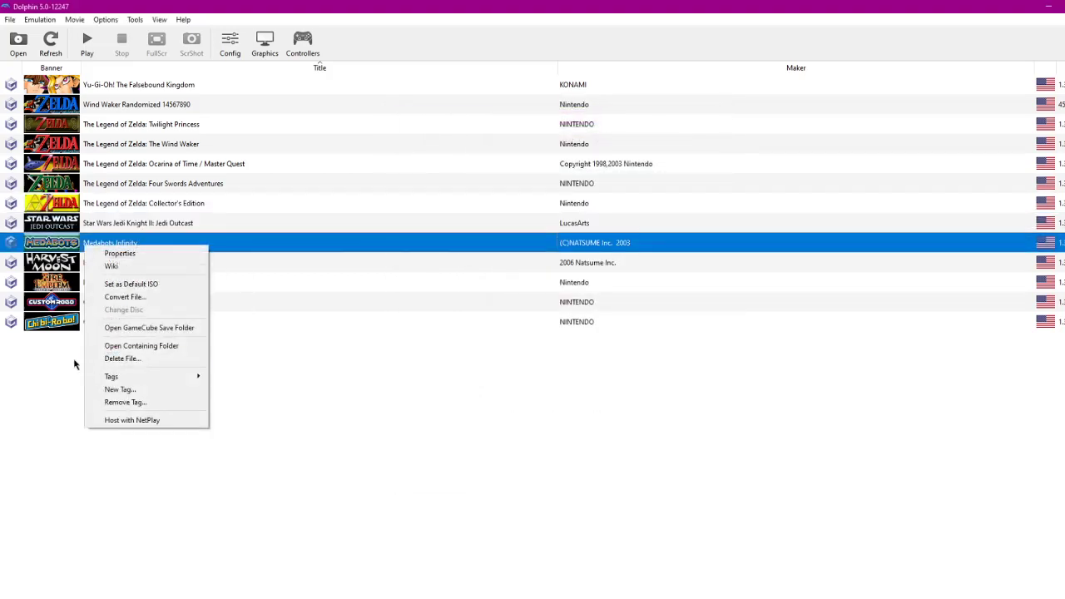
{"action": "left_click", "coordinate": [344, 423]}
{"action": "right_click", "coordinate": [188, 259]}
{"action": "left_click", "coordinate": [200, 265]}
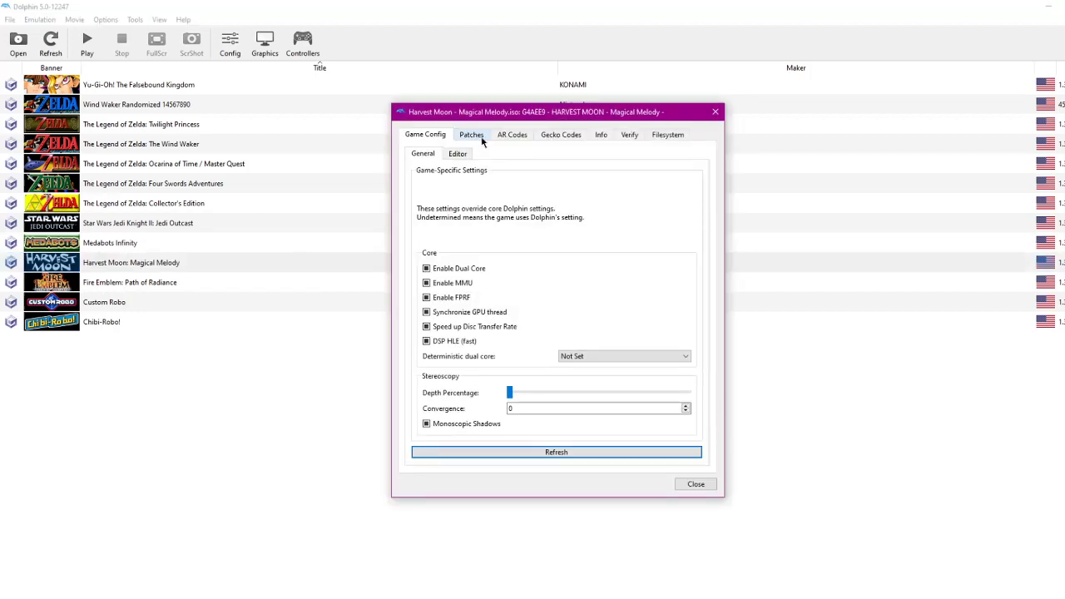
{"action": "left_click", "coordinate": [521, 135]}
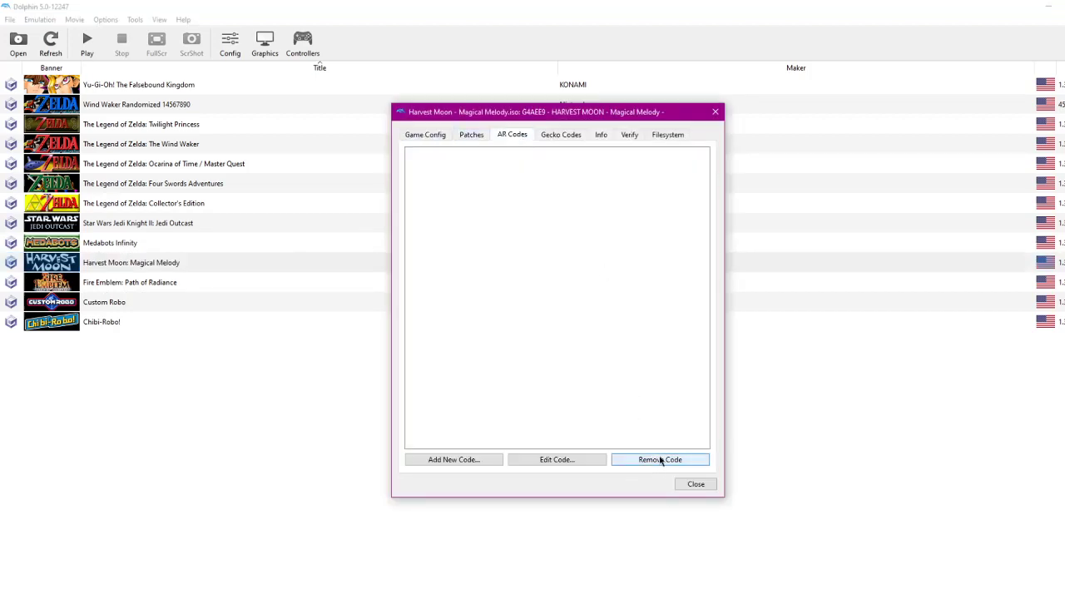
{"action": "left_click", "coordinate": [705, 487]}
- Show Fire Emblem's AR codes, with IKE cheats ticked, and select Max Strength(TATANIA)
{"action": "right_click", "coordinate": [85, 298]}
{"action": "right_click", "coordinate": [107, 283]}
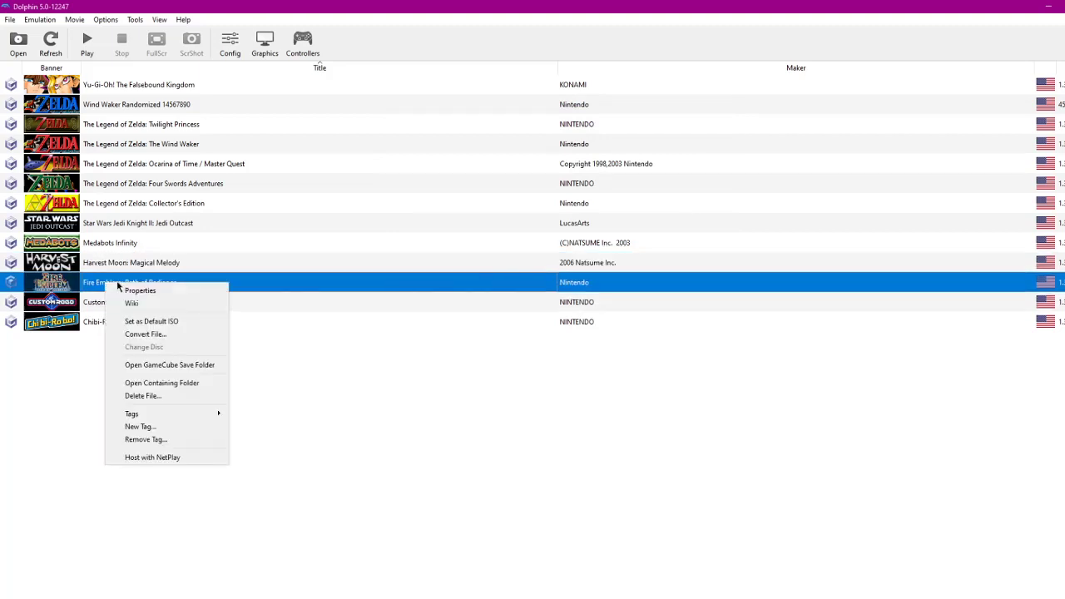
{"action": "left_click", "coordinate": [121, 288]}
{"action": "left_click", "coordinate": [512, 135]}
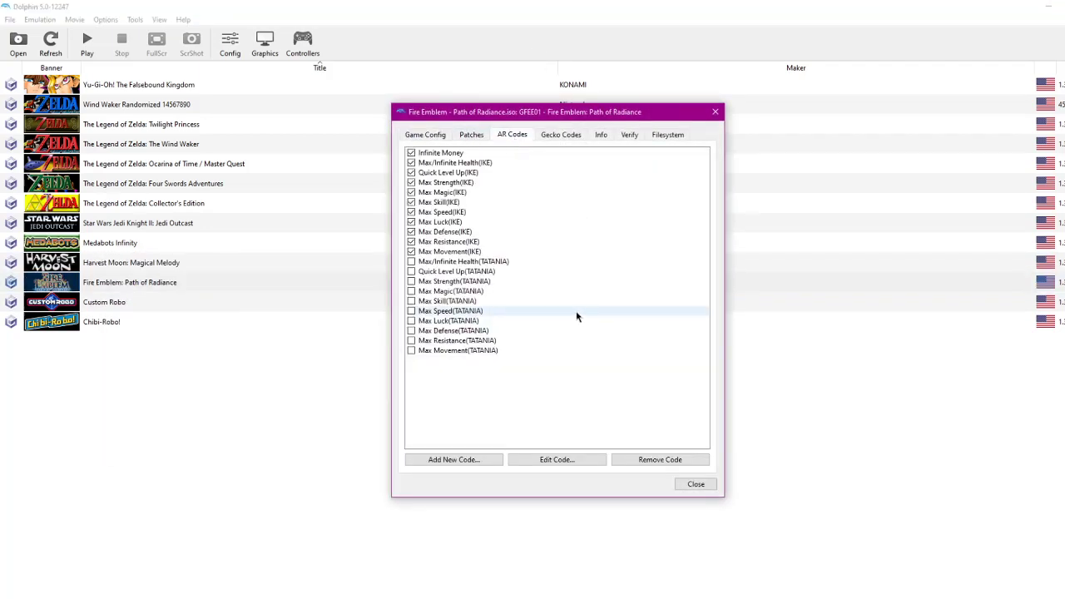
{"action": "left_click", "coordinate": [492, 281]}
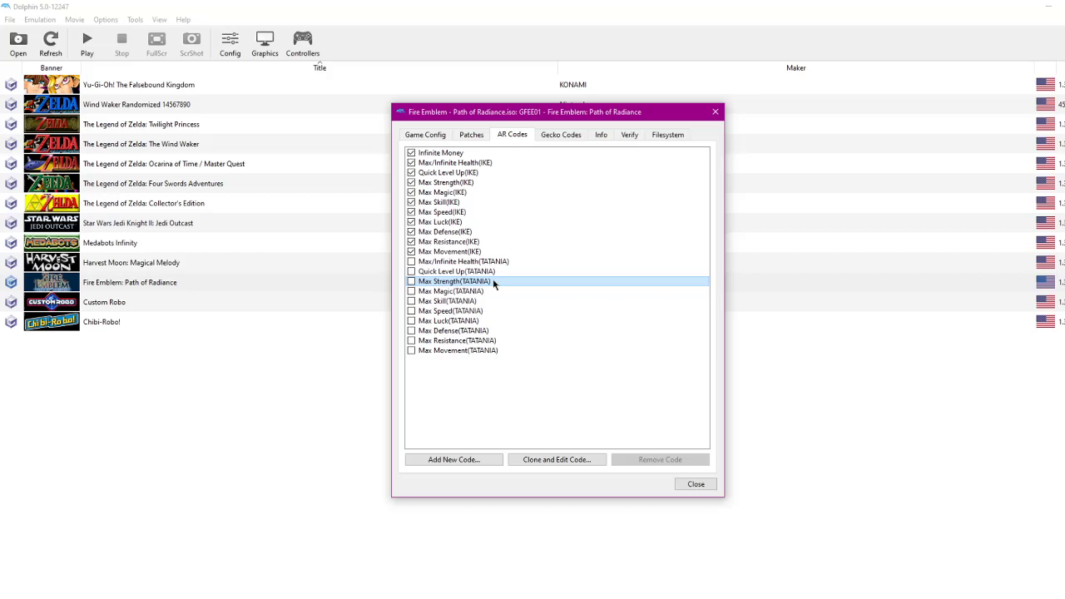
{"action": "left_click", "coordinate": [715, 112]}
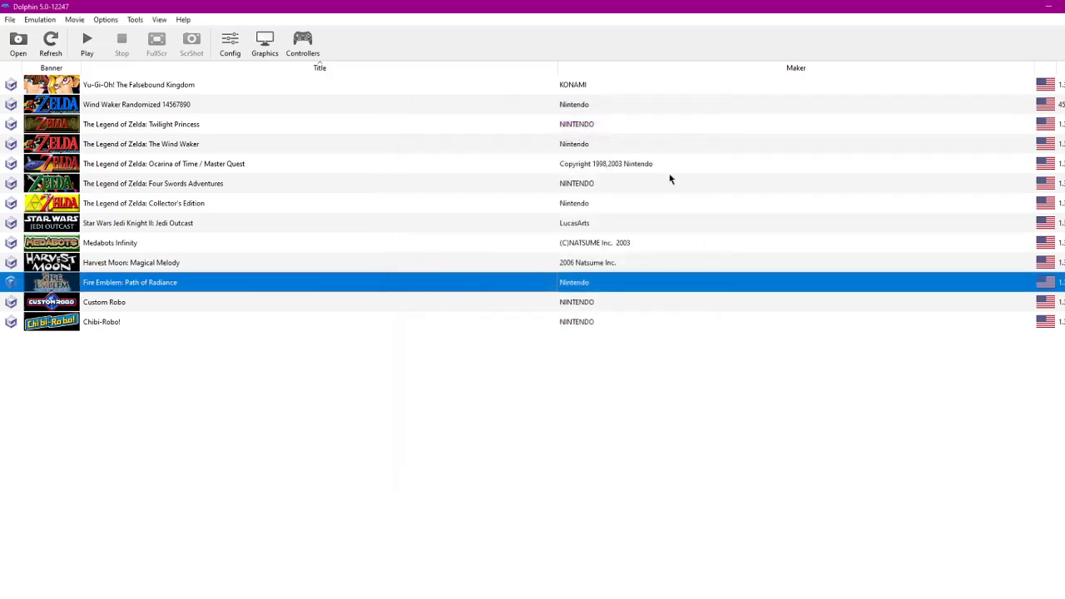